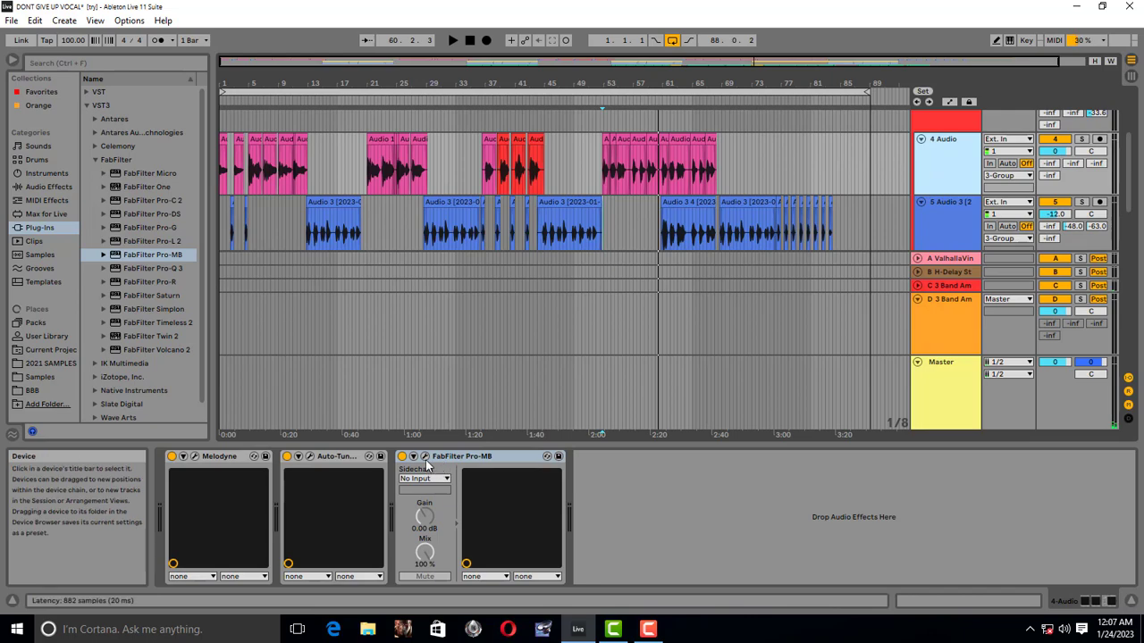
Step: Open the FabFilter Pro-MB on the 4 Audio track and inspect the settings of its low, mid and high bands
left_click(424, 457)
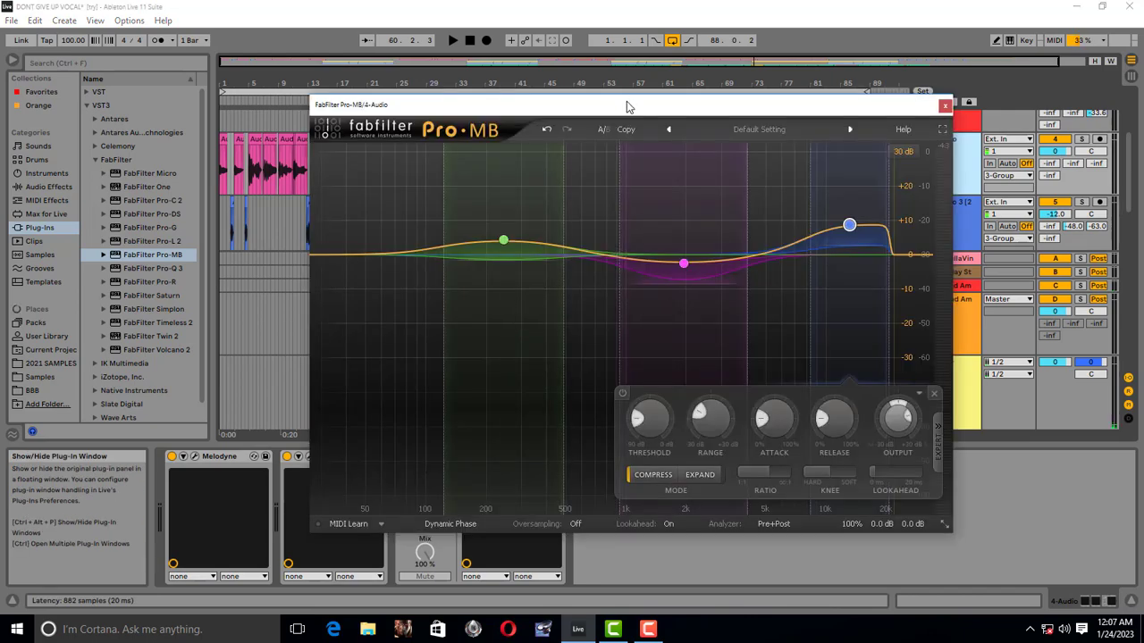
left_click_drag(626, 101, 461, 86)
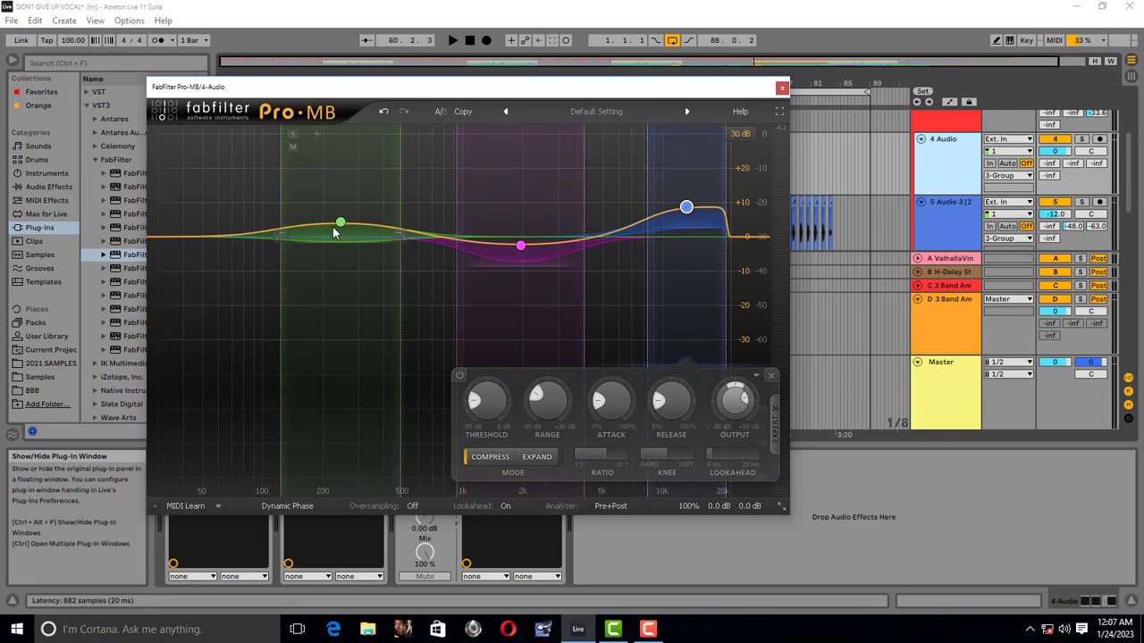
mouse_move(343, 223)
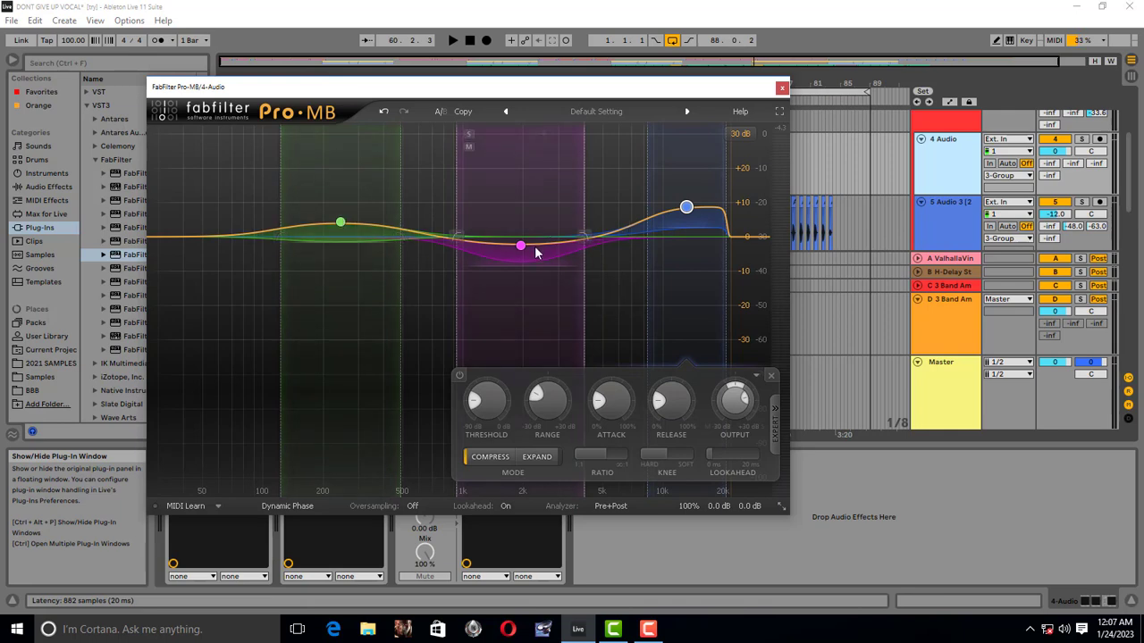
mouse_move(521, 244)
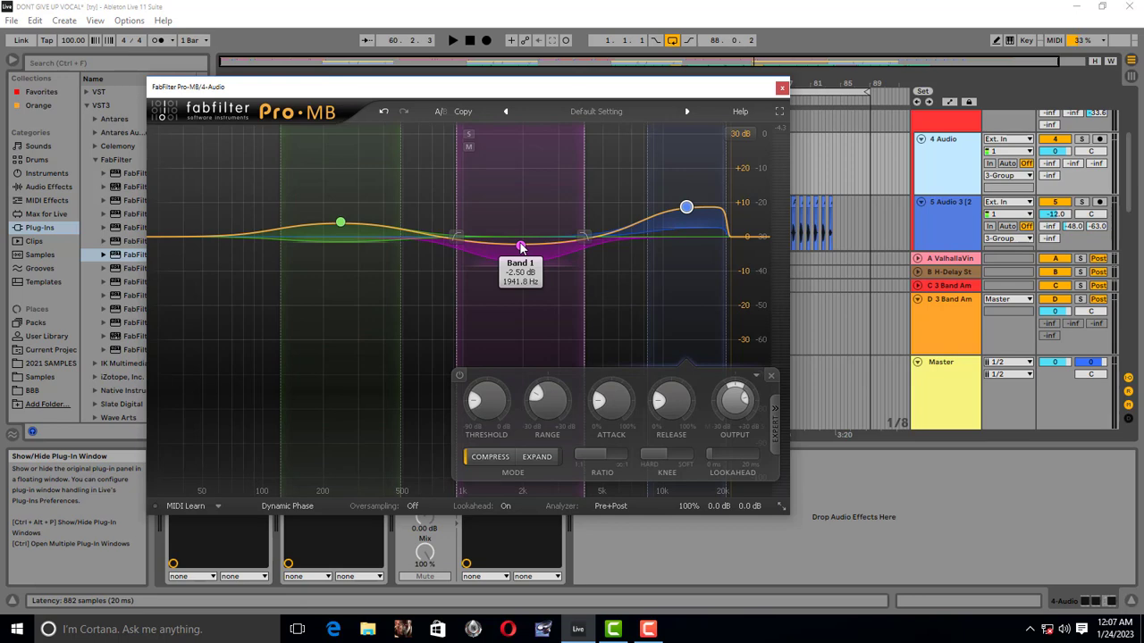
mouse_move(686, 209)
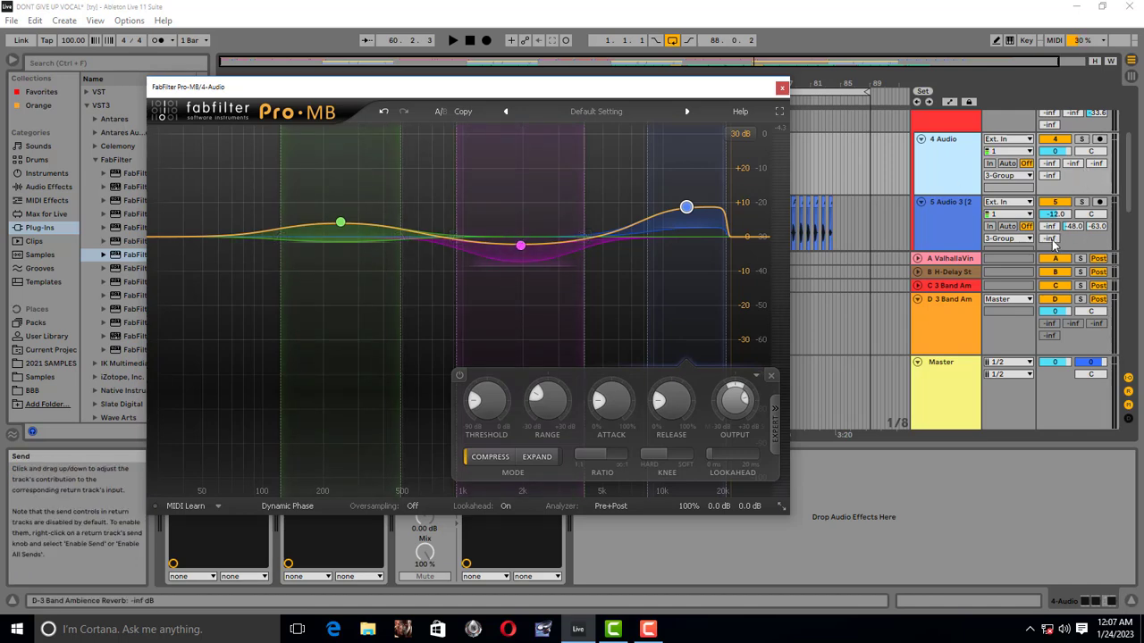
Step: Solo the 4 Audio track and audition the green low band of Pro-MB in isolation
left_click(1081, 139)
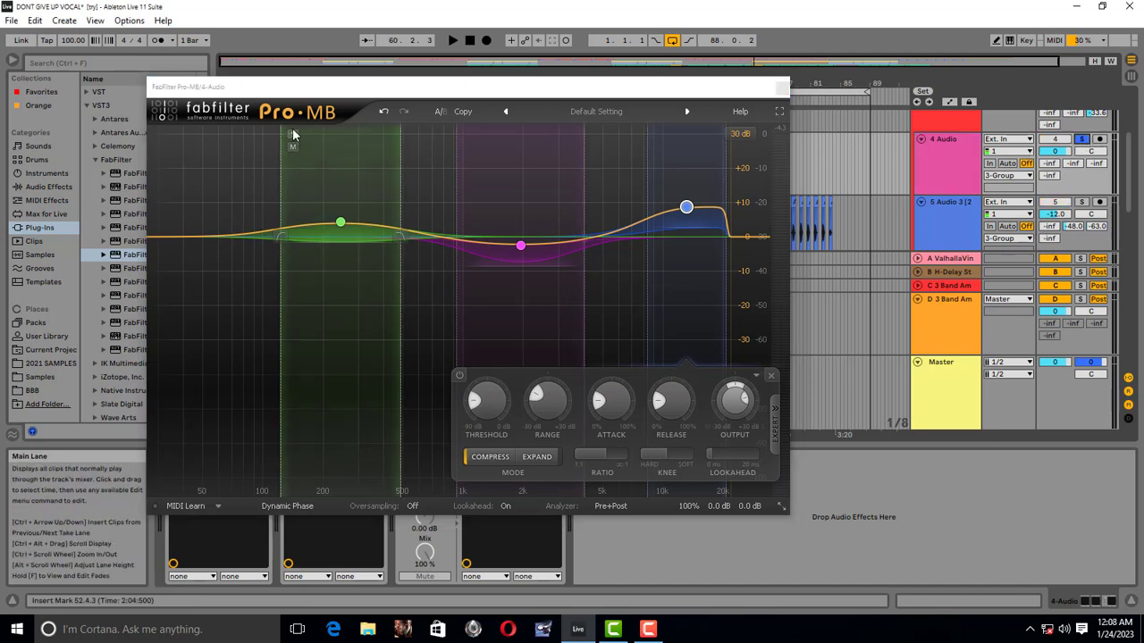
left_click(292, 134)
key("space")
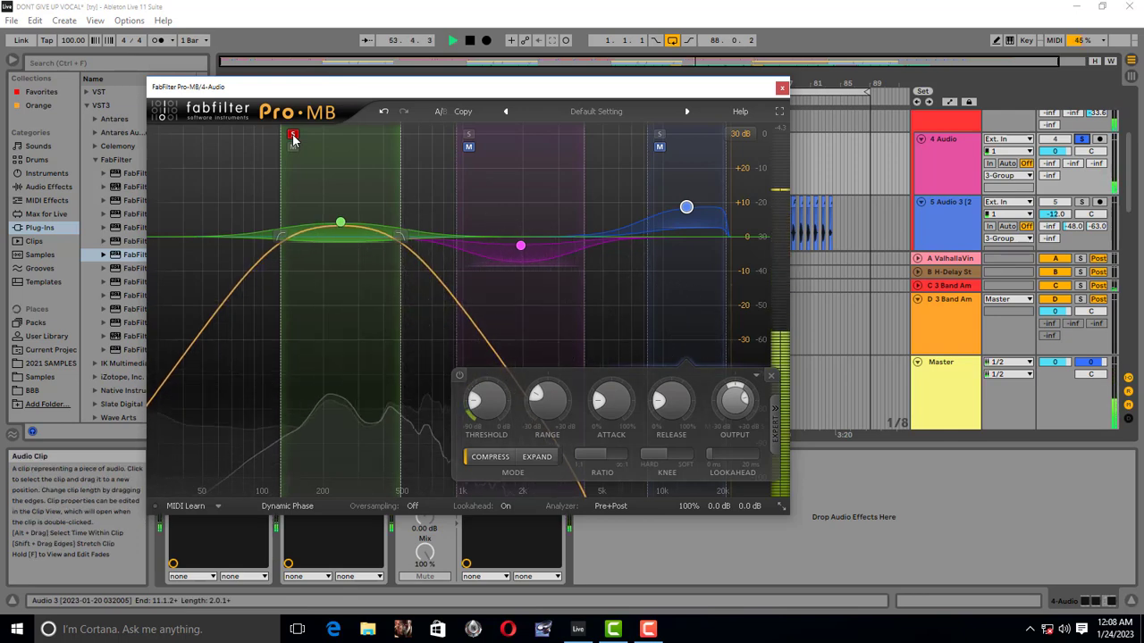
left_click(292, 134)
key("space")
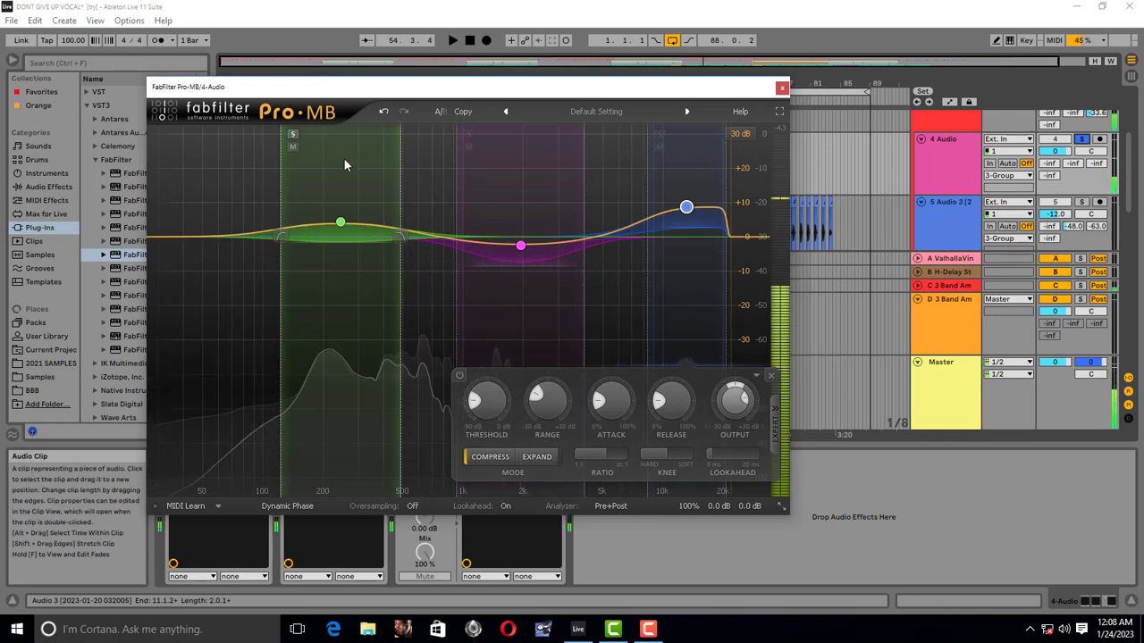
Step: Audition the purple mid band and the blue high band of Pro-MB in isolation, one after the other
left_click(469, 134)
key("space")
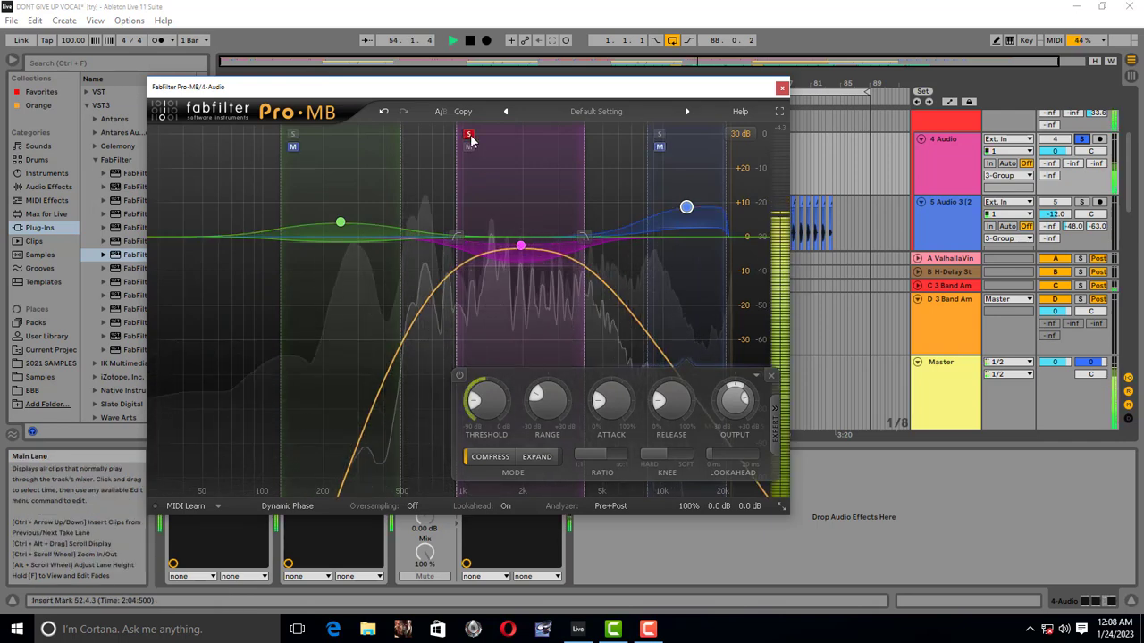
left_click(469, 135)
key("space")
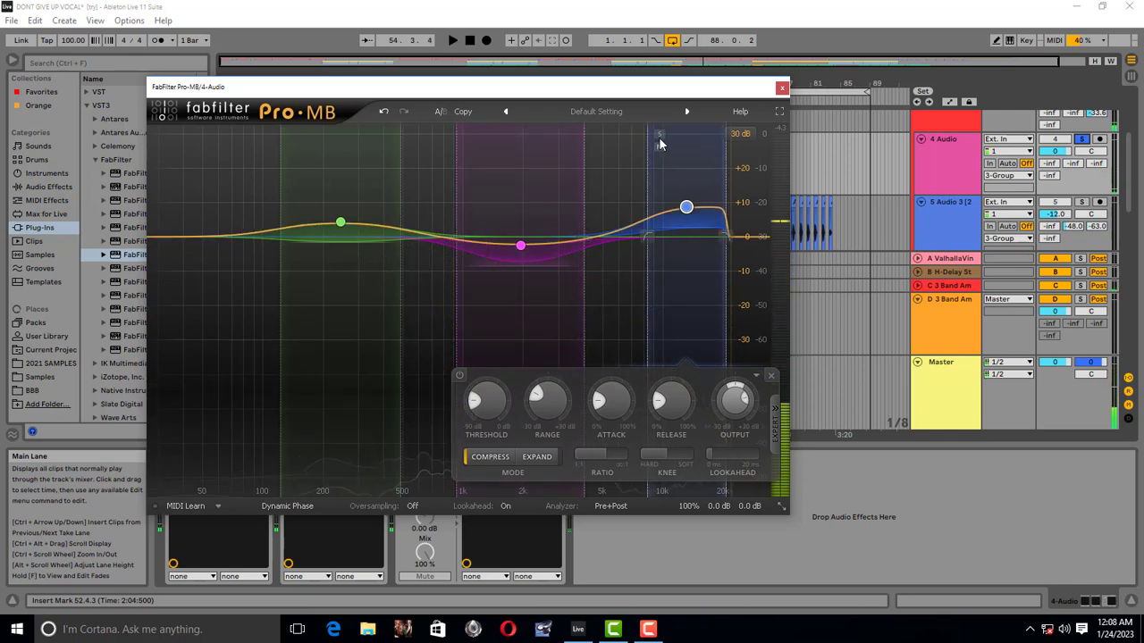
left_click(659, 135)
key("space")
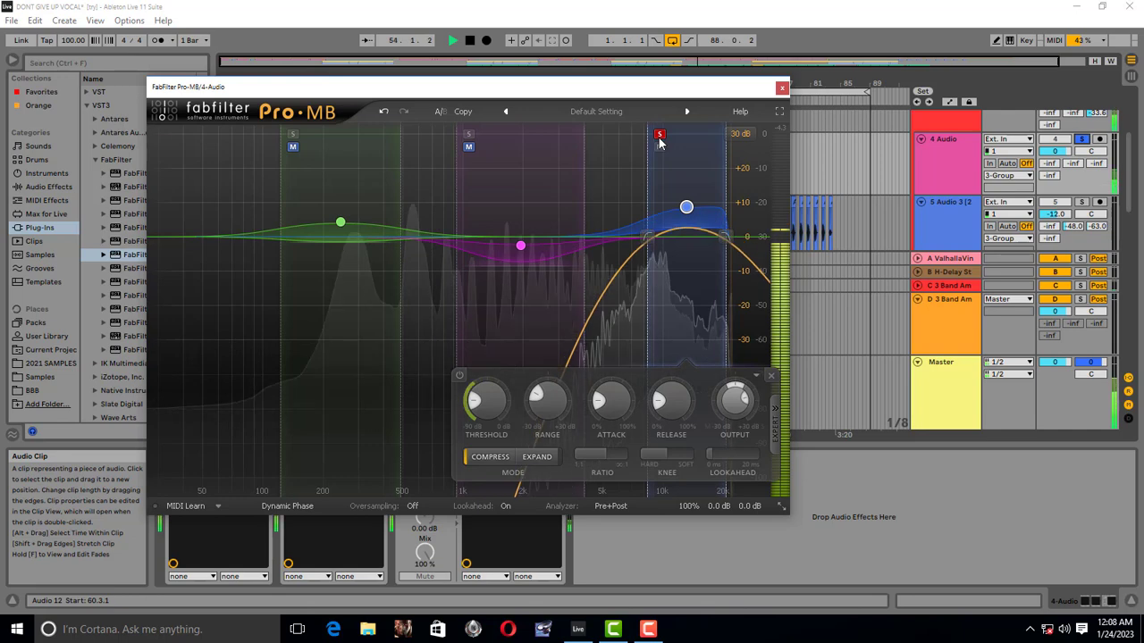
left_click(659, 135)
key("space")
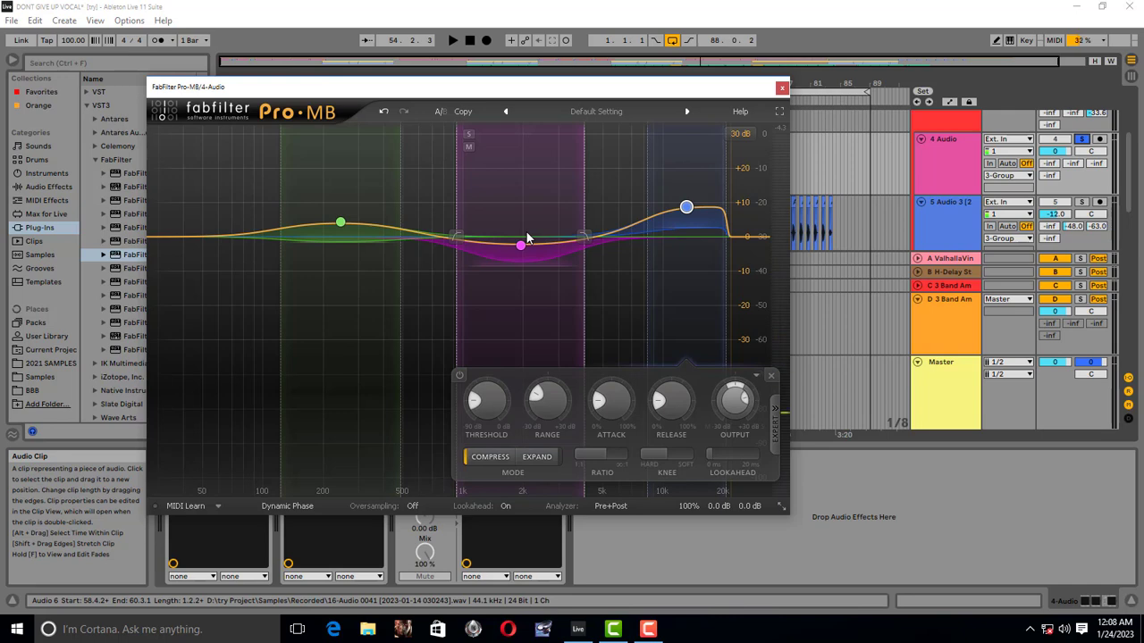
Step: Bypass the existing Pro-MB on the 4 Audio track and load a second FabFilter Pro-MB at the end of the chain
left_click(783, 89)
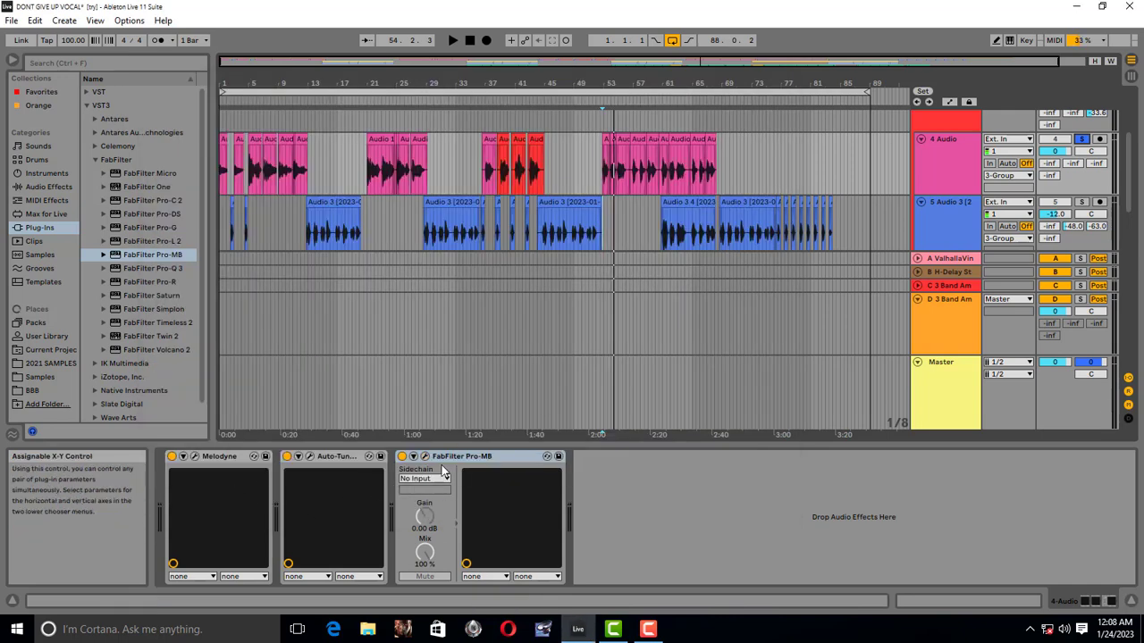
left_click(402, 458)
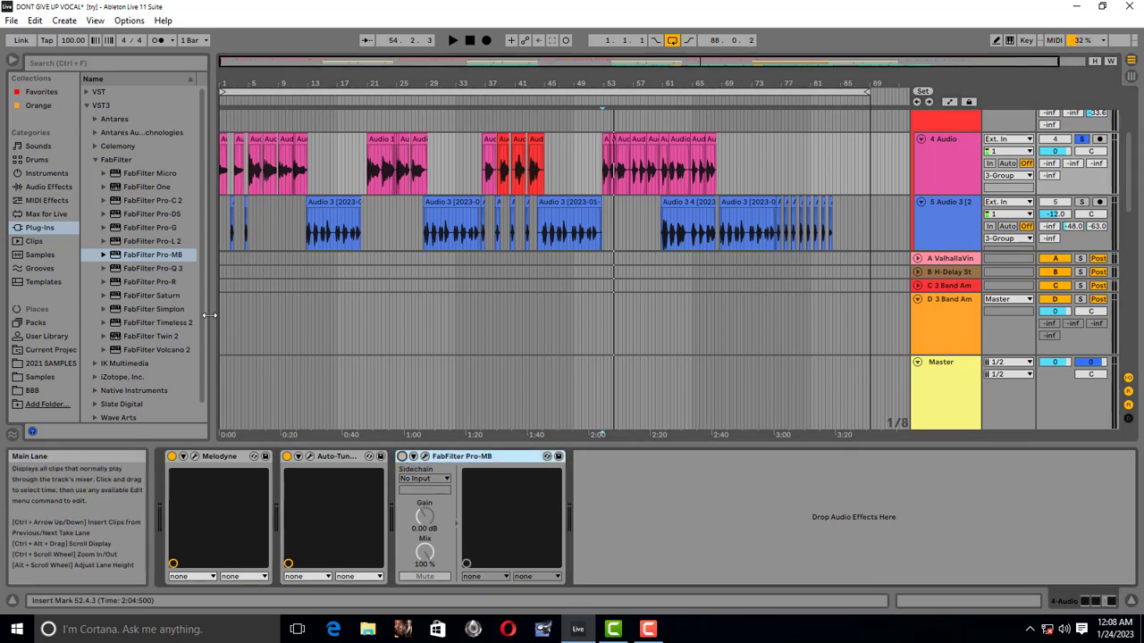
left_click_drag(134, 255, 657, 502)
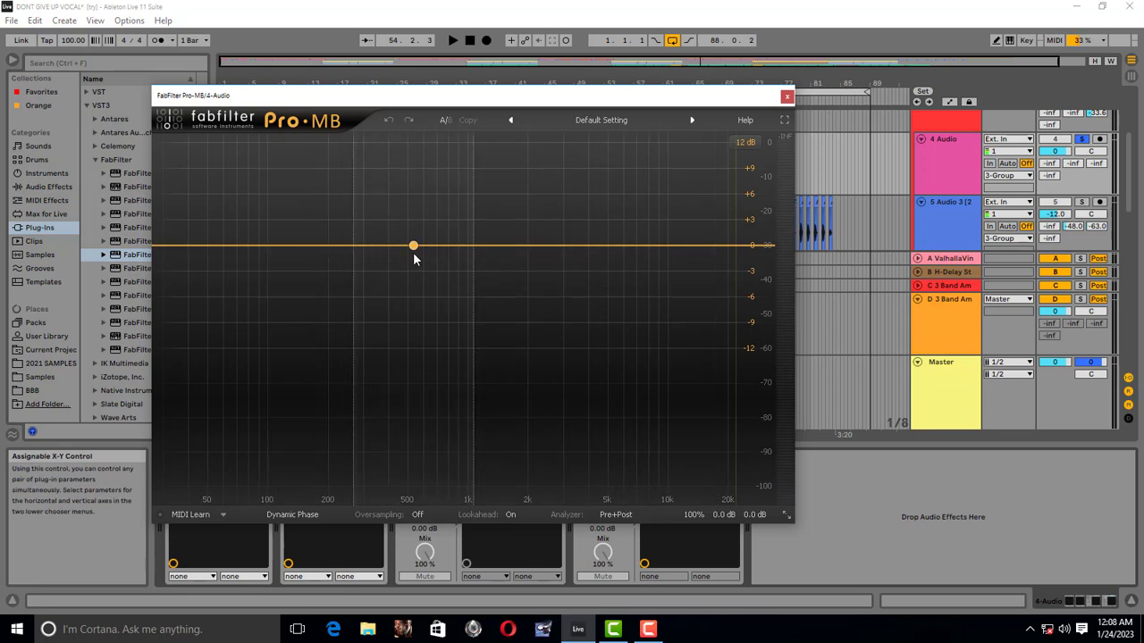
Step: Set the new Pro-MB's display range to 30 dB and add a high band at 15000 Hz with a 7500 Hz low crossover
left_click(749, 143)
left_click(755, 212)
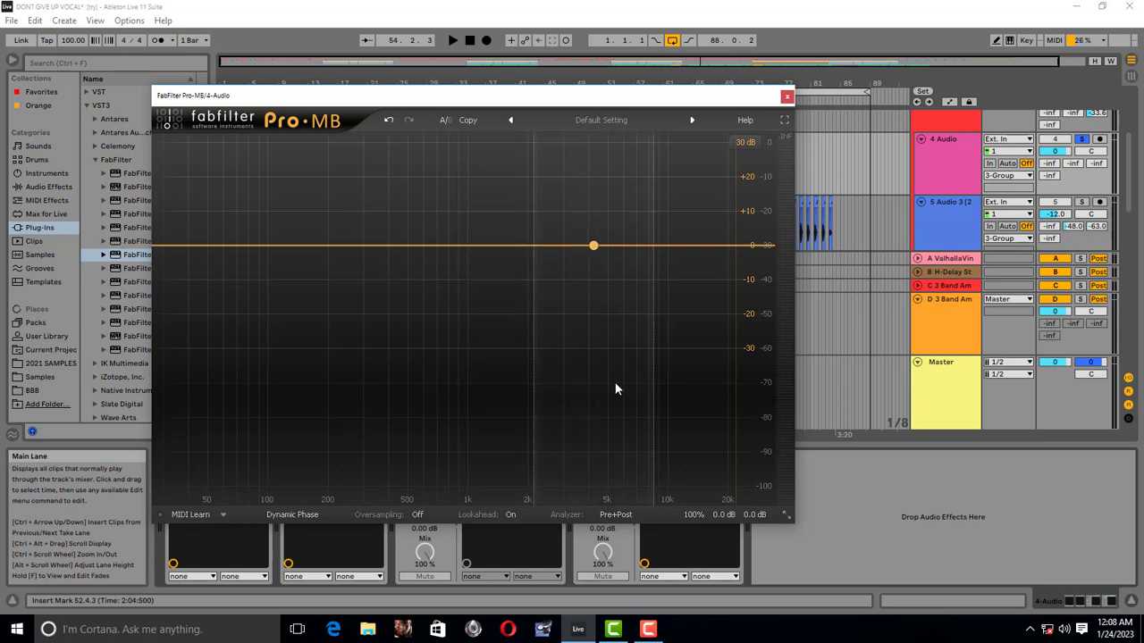
left_click(701, 245)
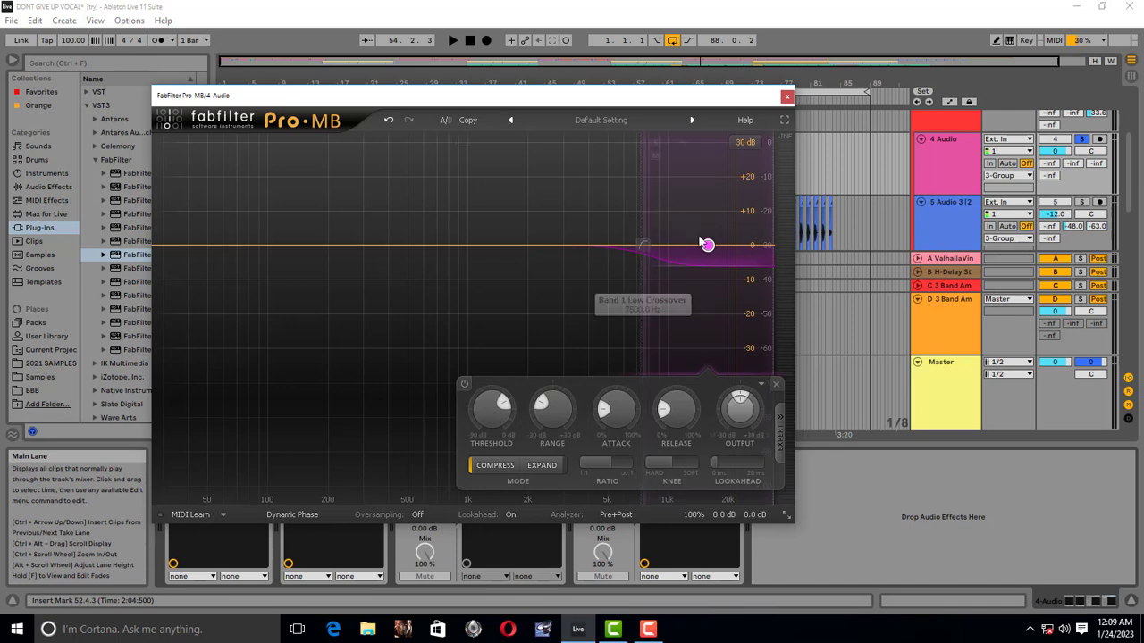
mouse_move(707, 247)
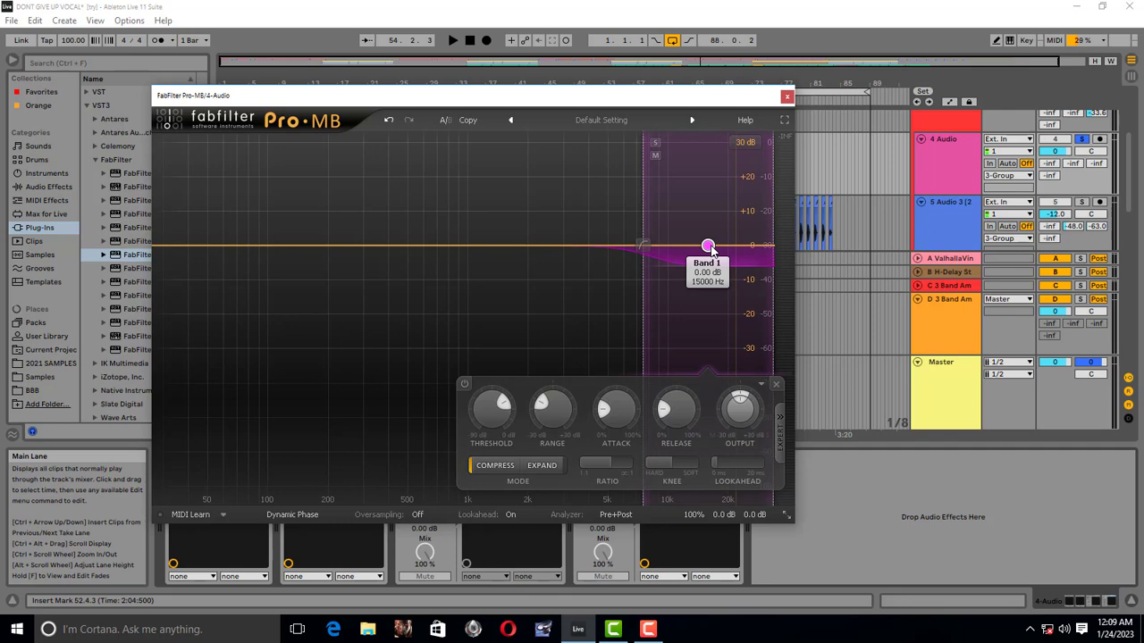
Step: Play the soloed vocal and raise Band 1's output level to +11.51 dB
key("space")
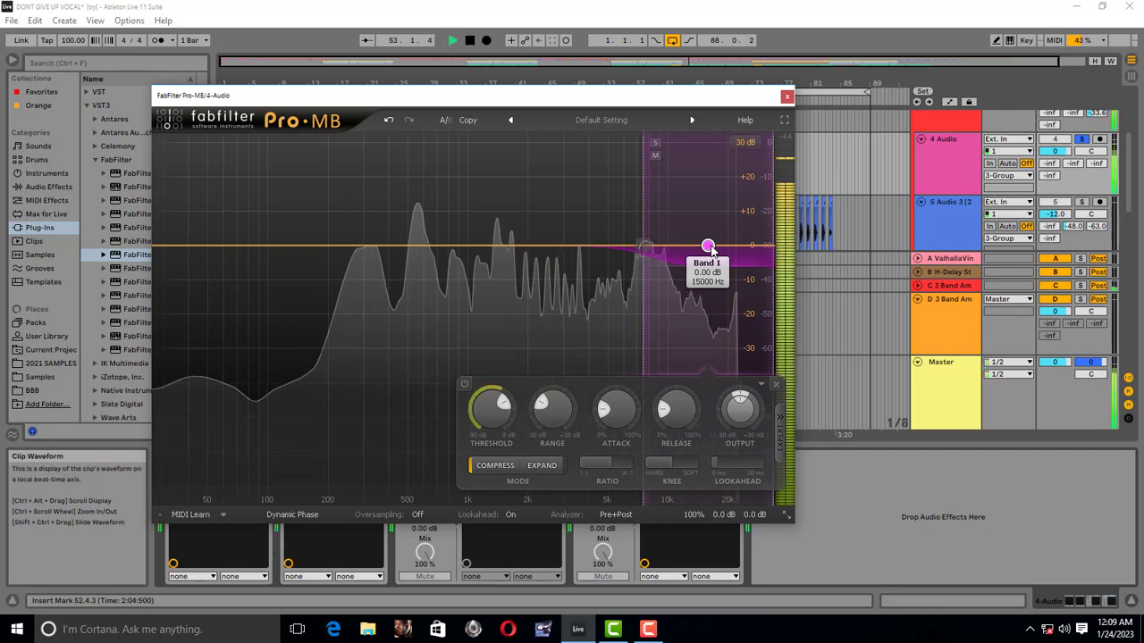
key("space")
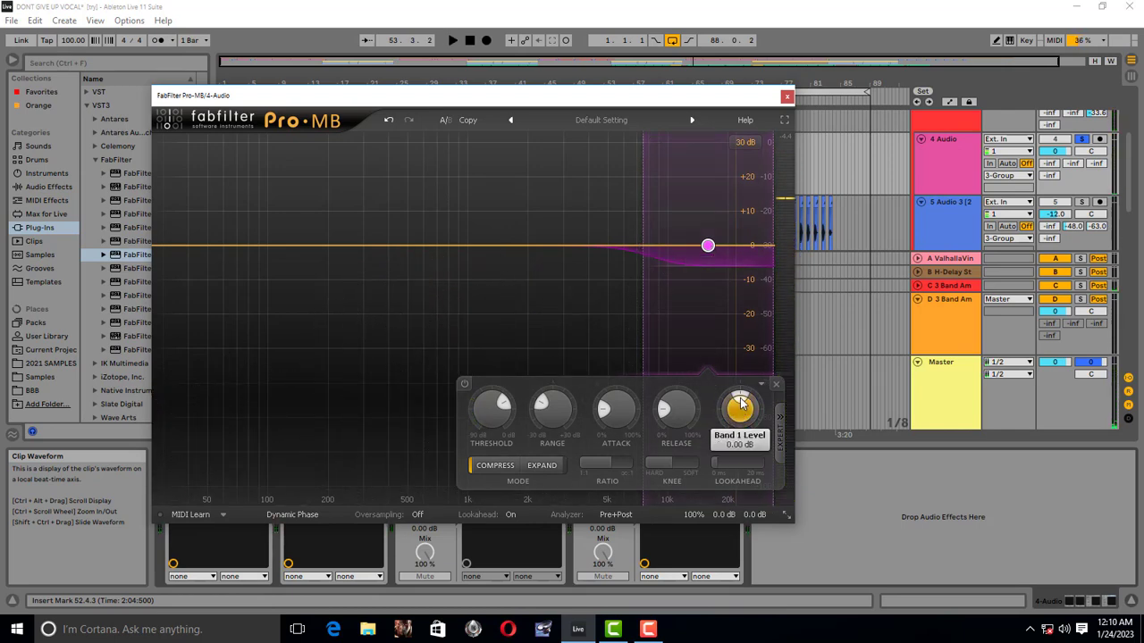
left_click_drag(743, 404, 745, 389)
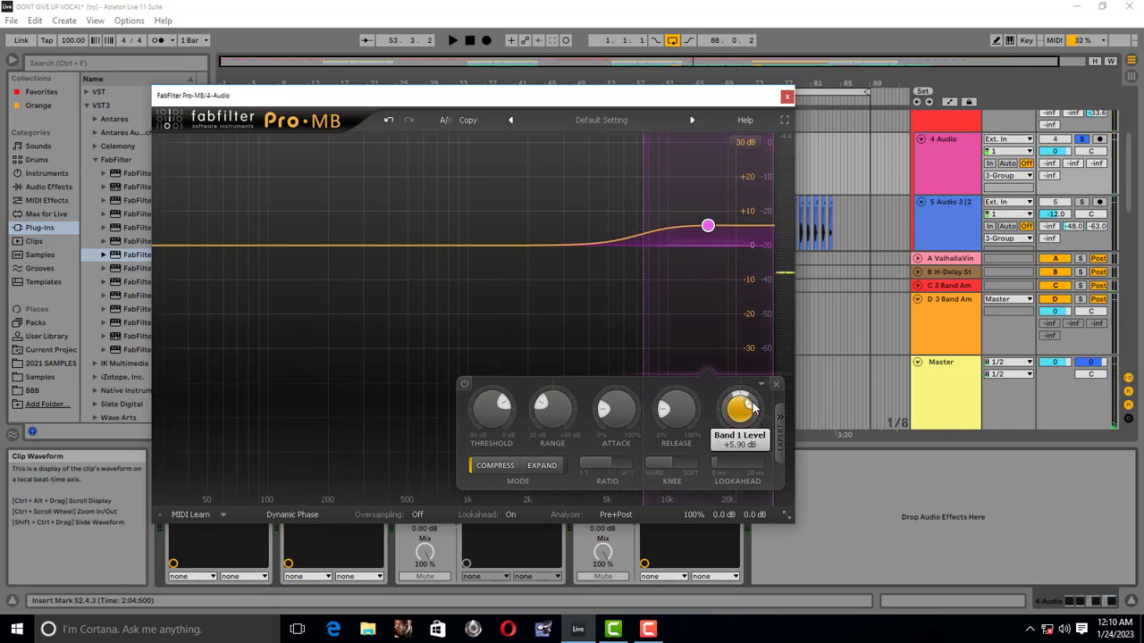
key("space")
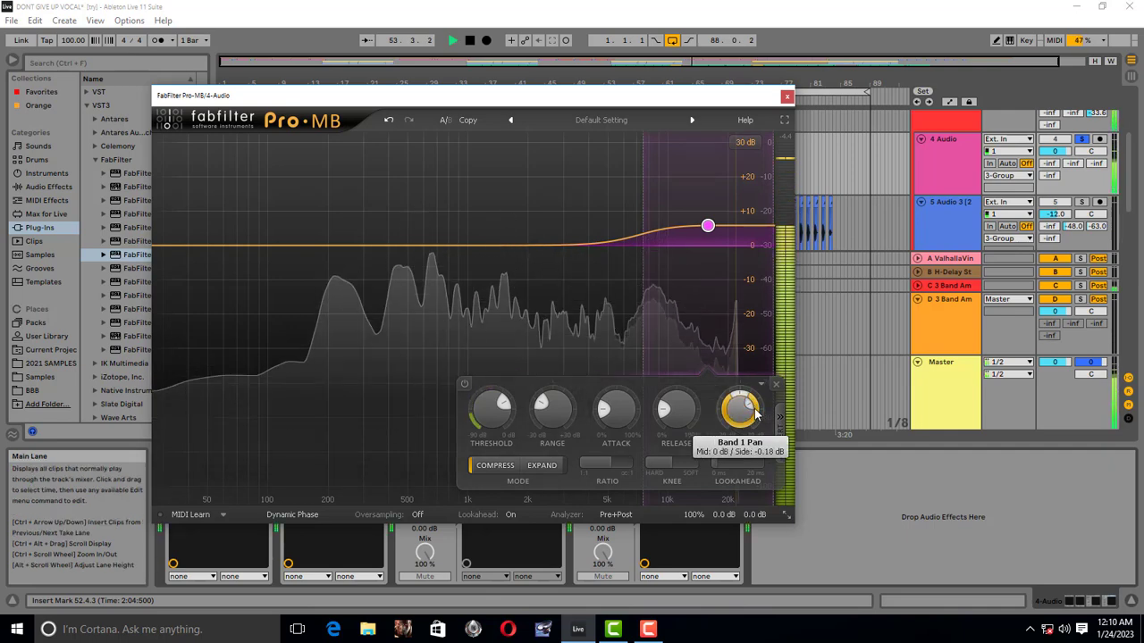
scroll(751, 408, "up", 8)
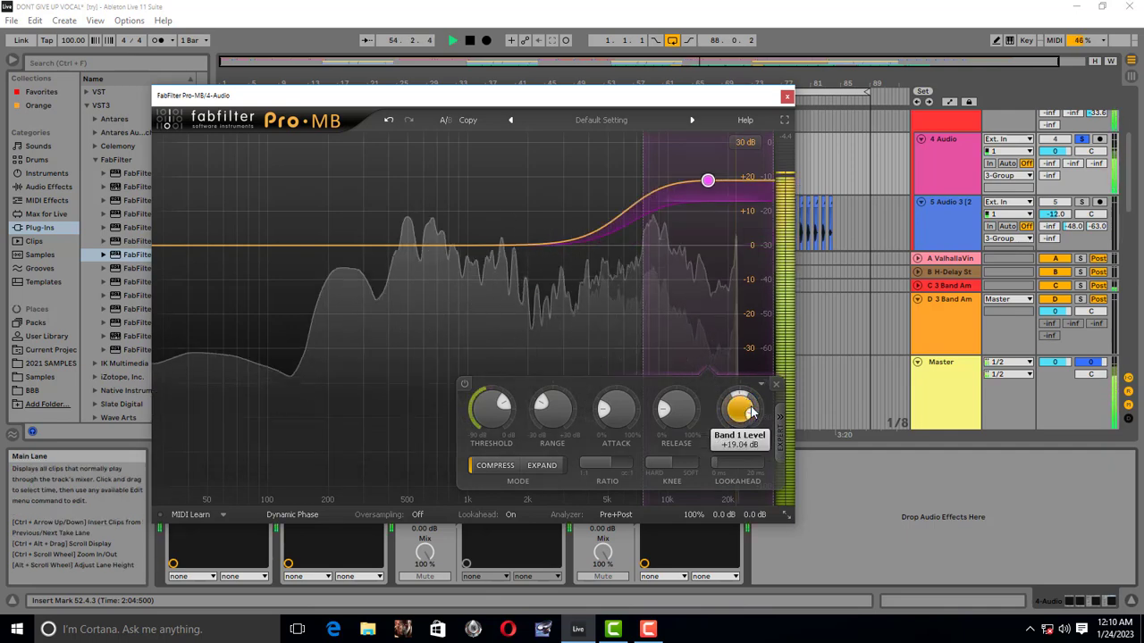
scroll(751, 408, "down", 6)
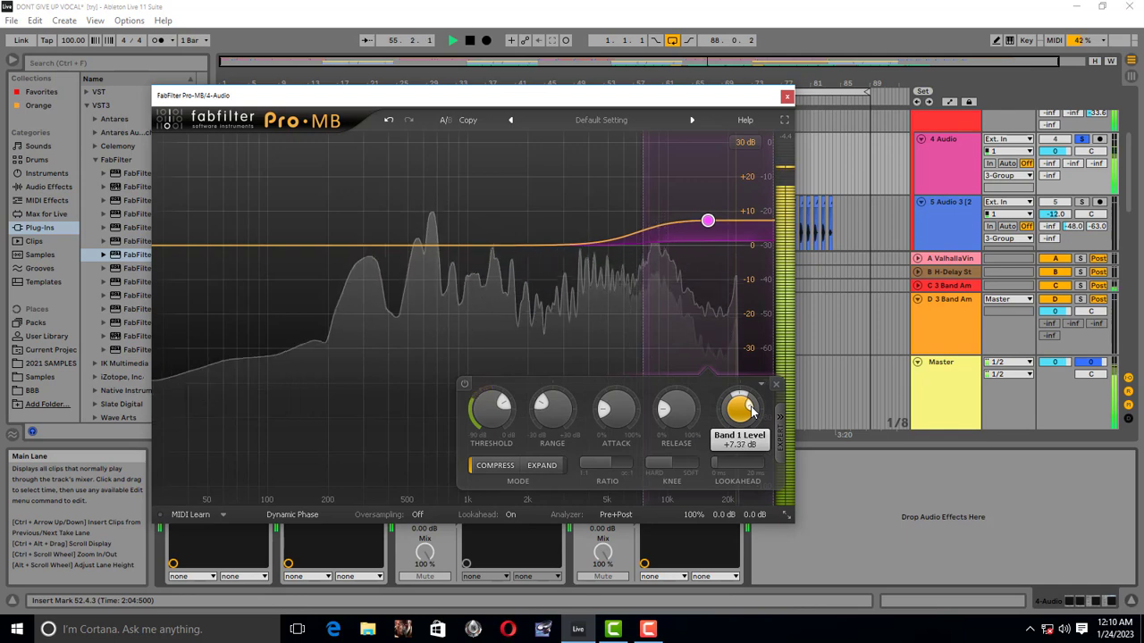
scroll(750, 408, "up", 1)
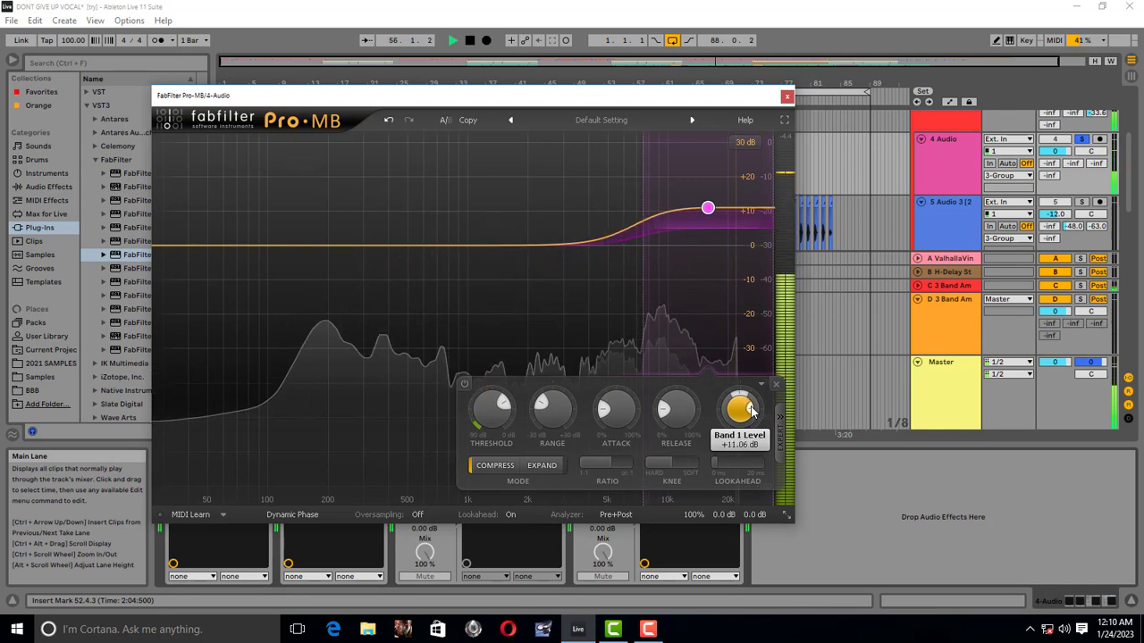
scroll(751, 410, "up", 1)
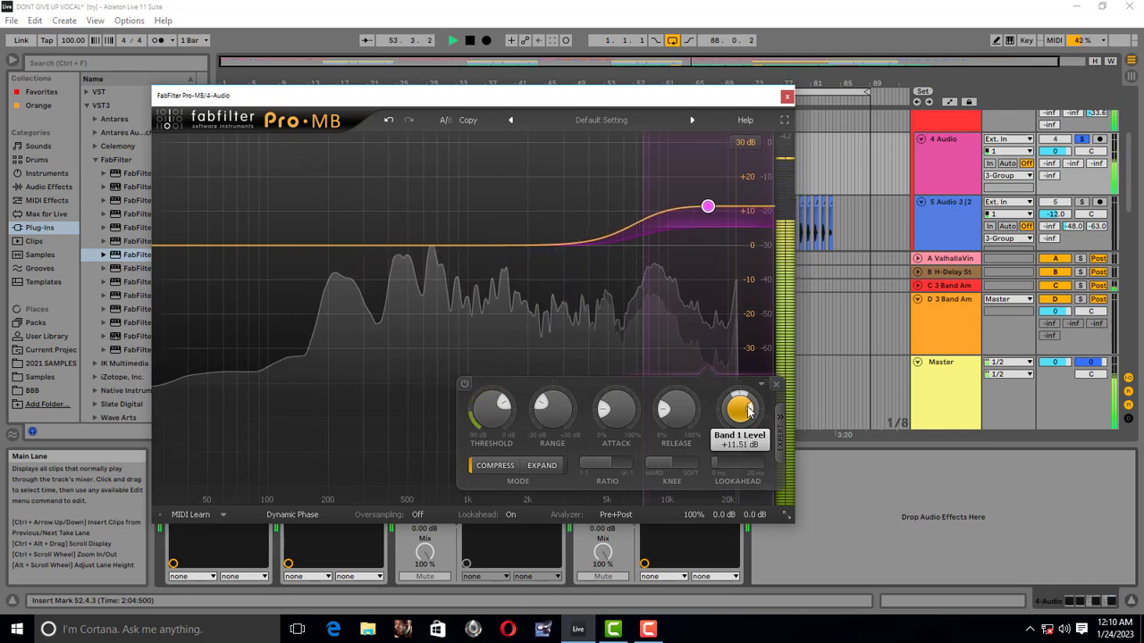
key("space")
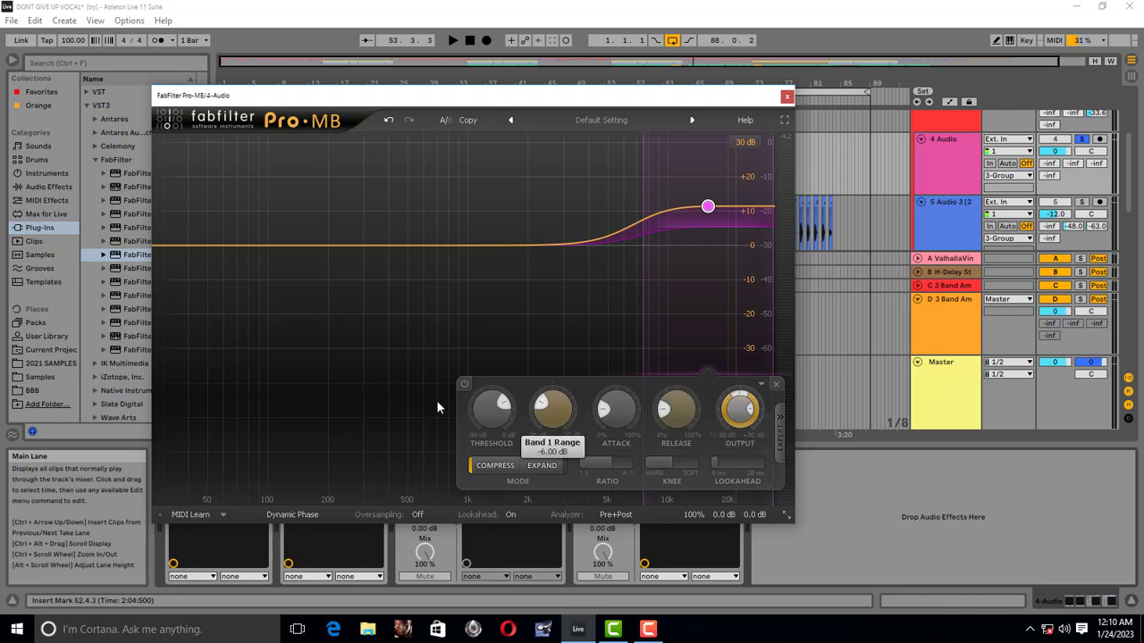
Step: Lower Band 1's threshold while listening to the soloed vocal
key("space")
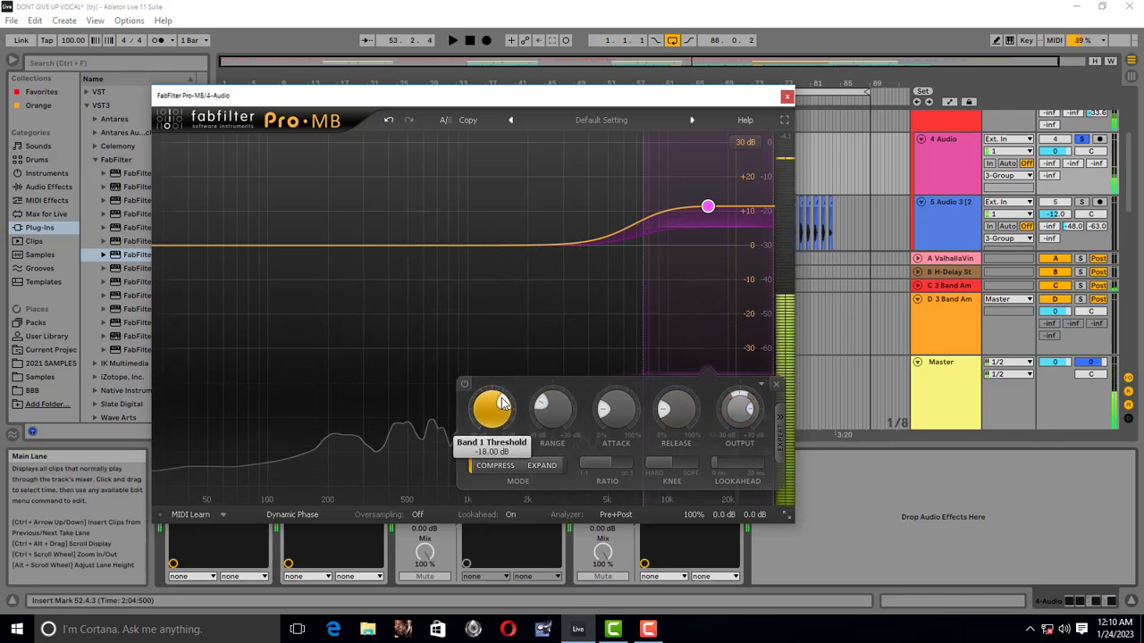
mouse_move(503, 404)
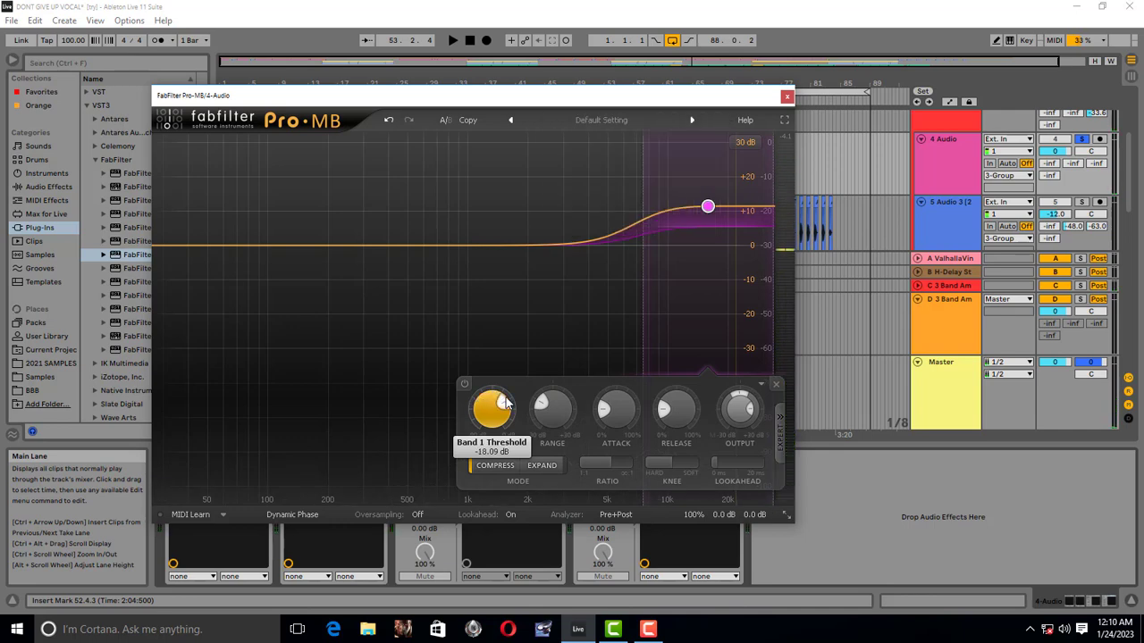
key("space")
left_click_drag(507, 403, 483, 394)
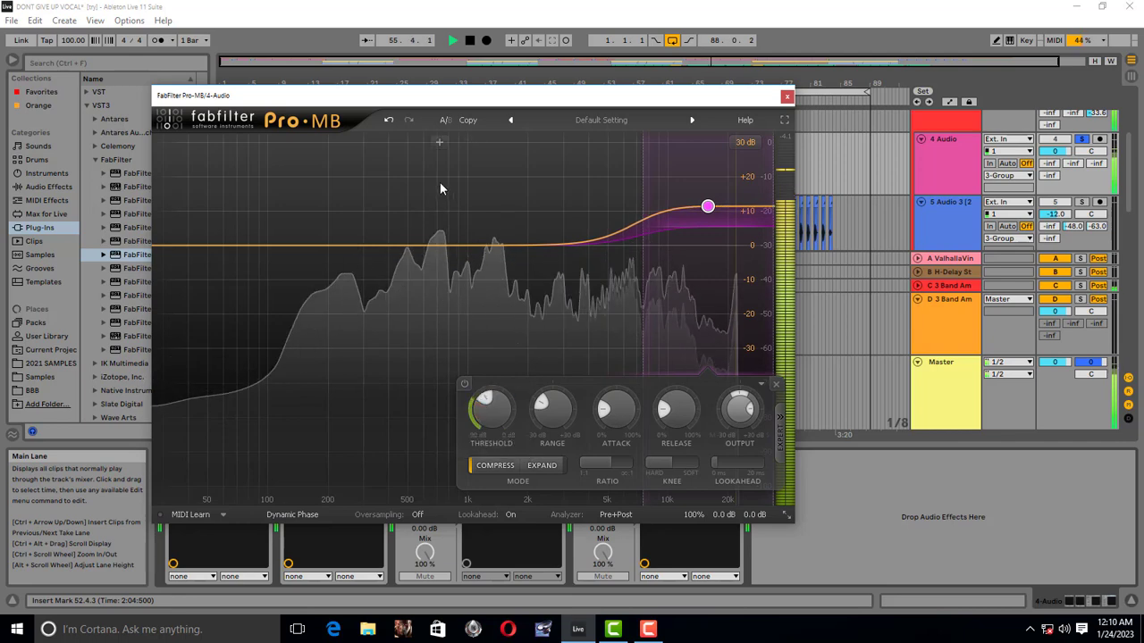
key("space")
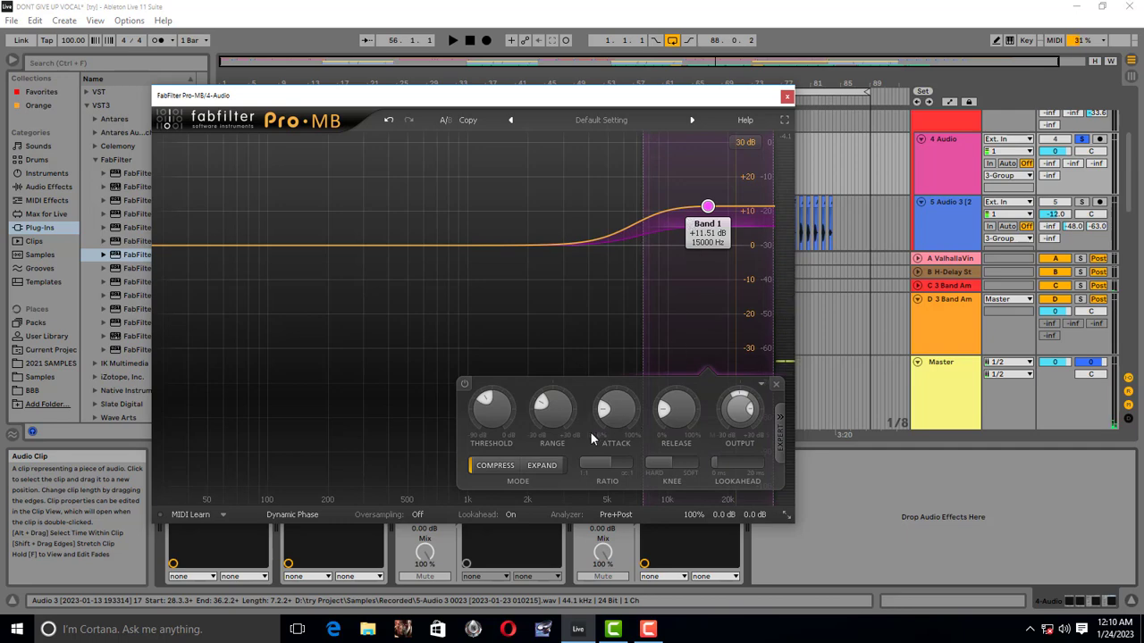
Step: Set Band 1's range to -21.77 dB while listening to the soloed vocal
left_click_drag(547, 408, 546, 422)
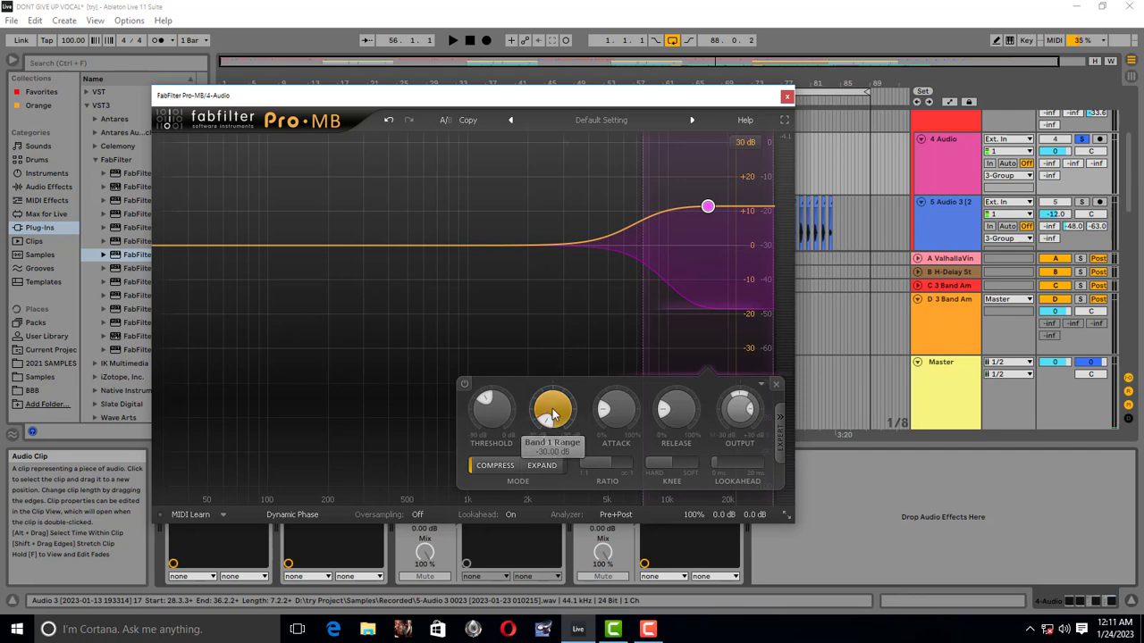
left_click_drag(545, 422, 553, 423)
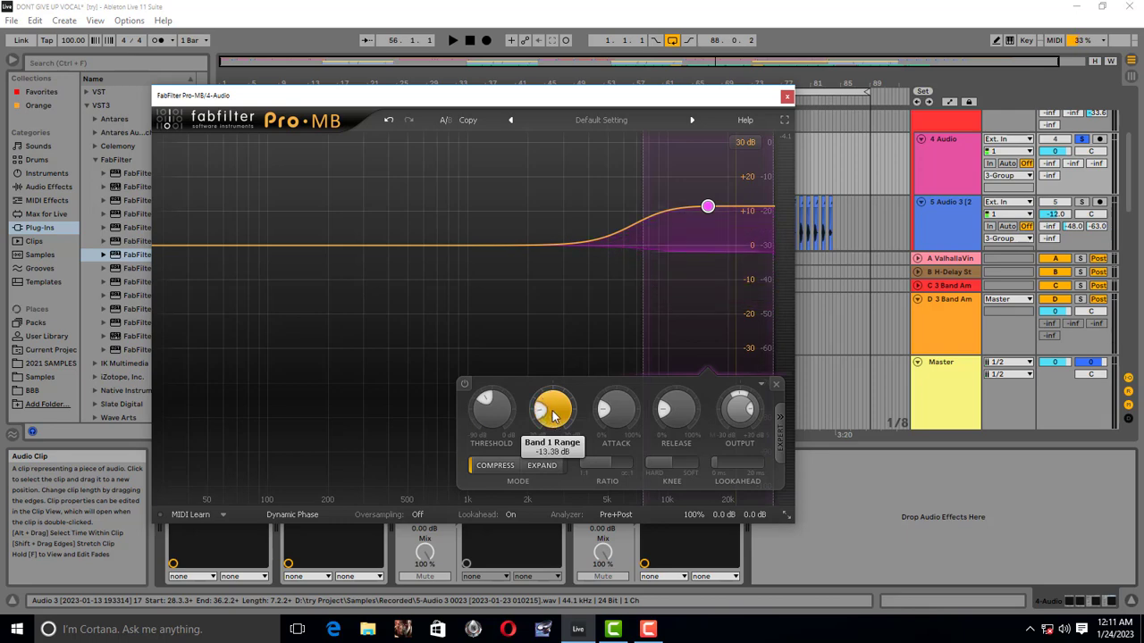
key("space")
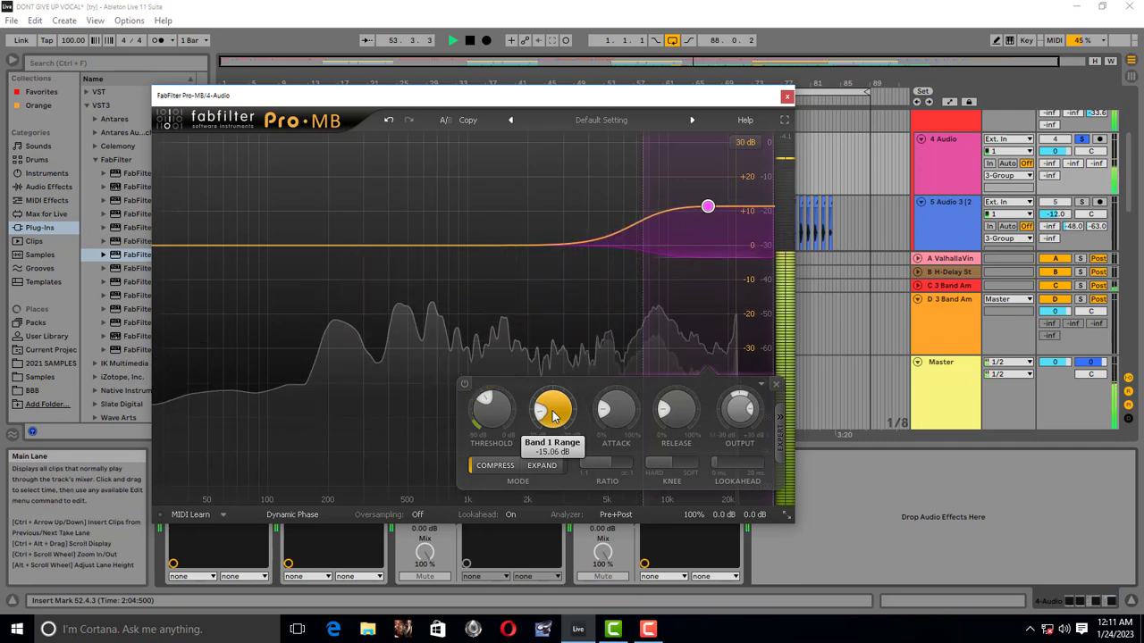
left_click_drag(552, 416, 552, 416)
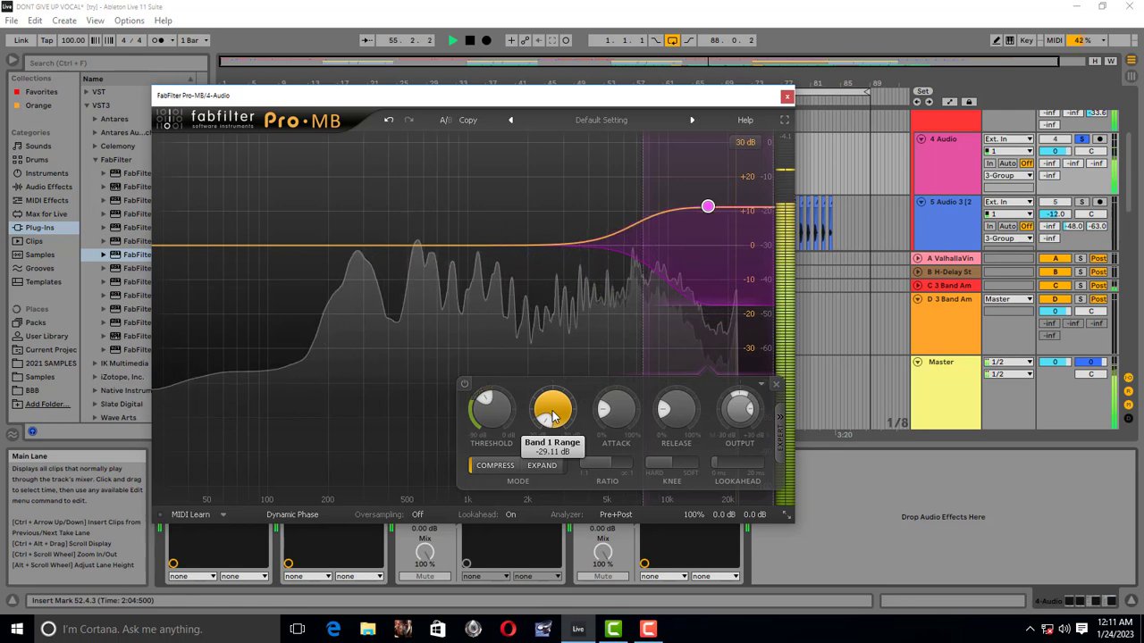
left_click_drag(553, 417, 553, 415)
key("space")
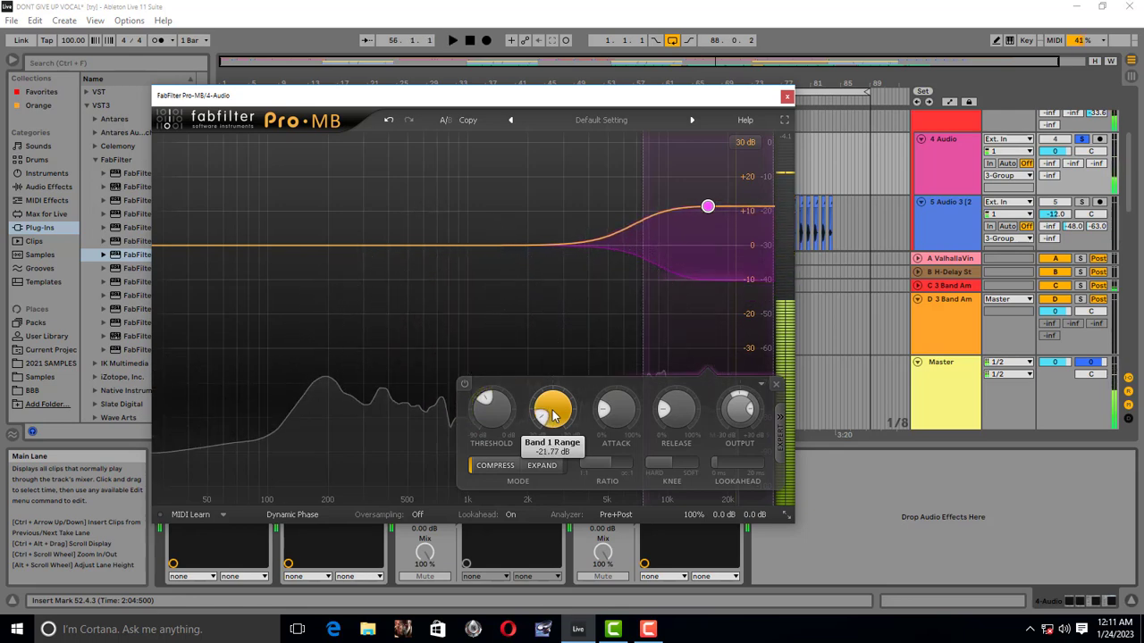
Step: Shorten Band 1's attack below 20% and play the soloed vocal to hear it
mouse_move(613, 412)
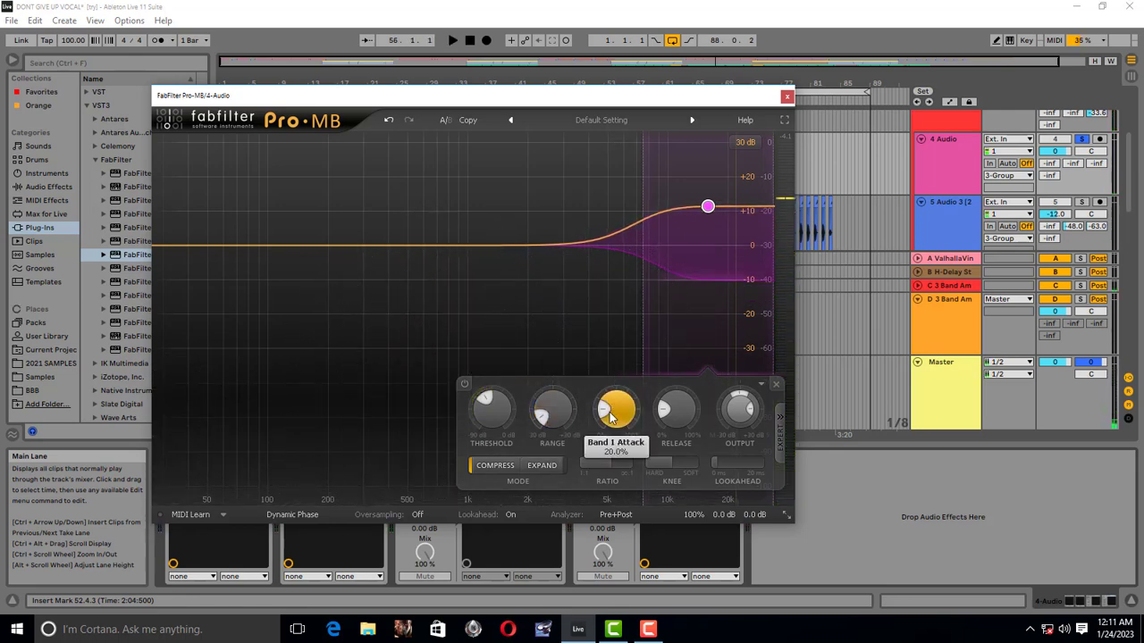
left_click_drag(611, 412, 611, 413)
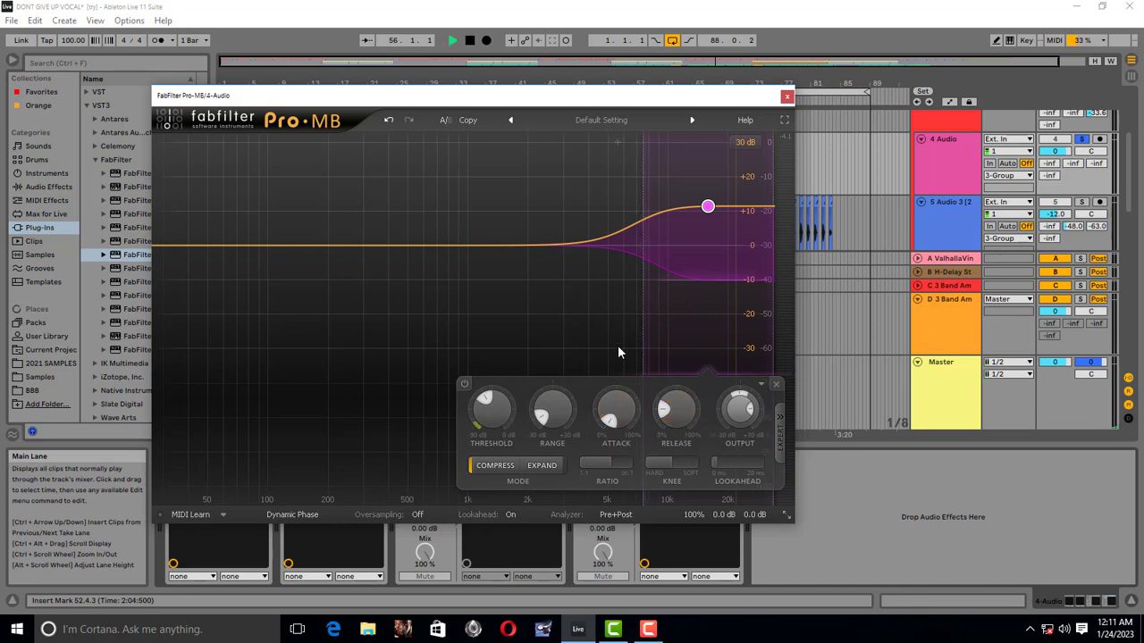
key("space")
key("space")
key("space")
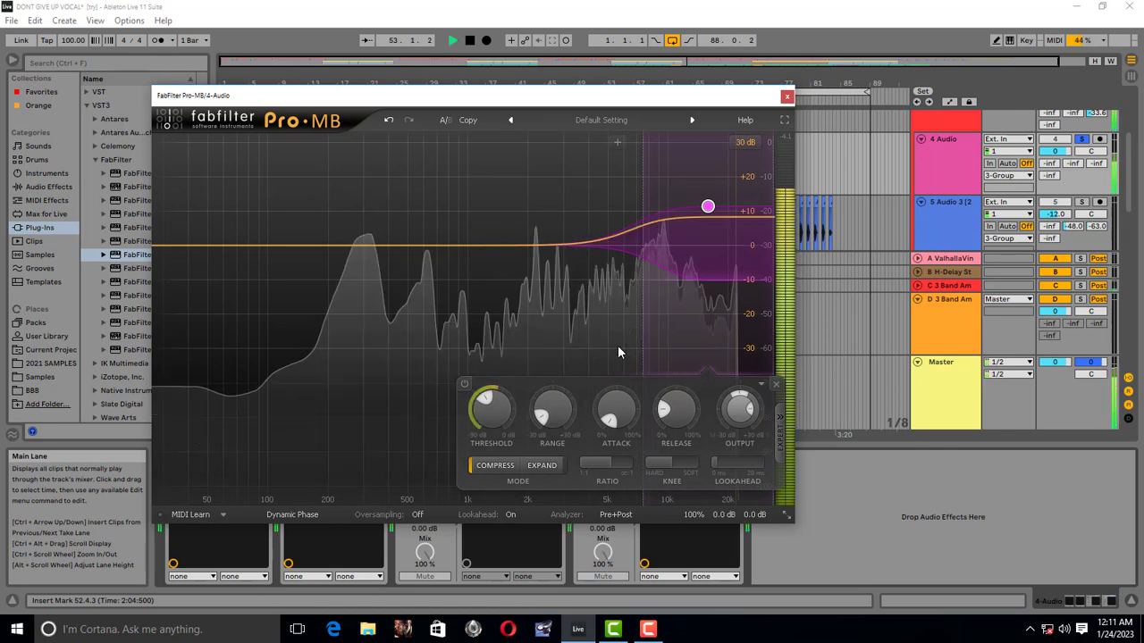
key("space")
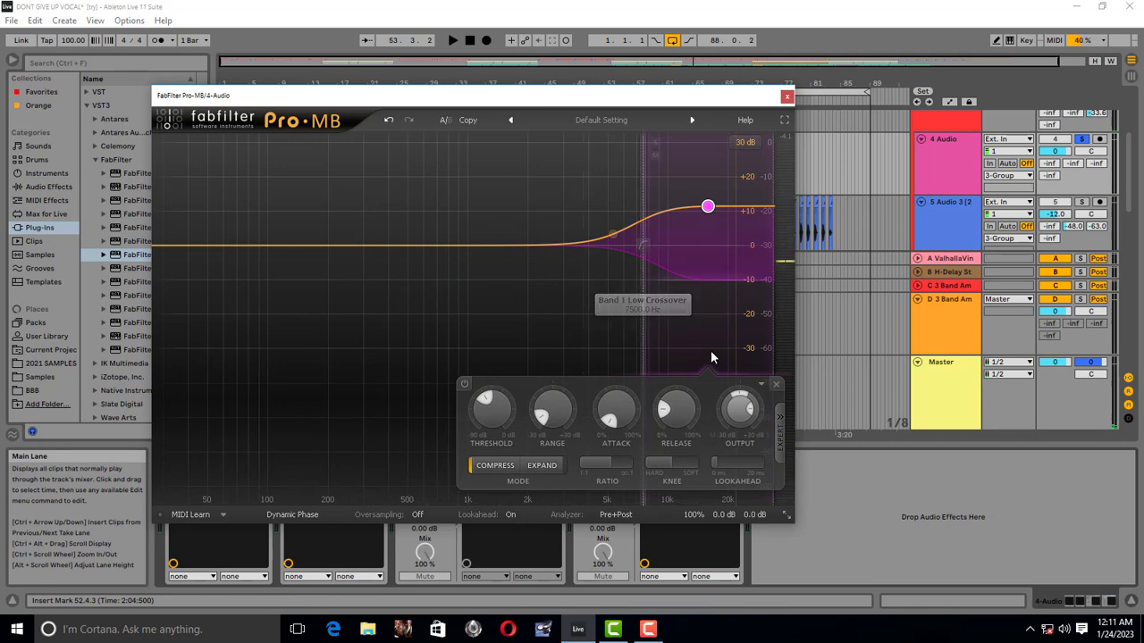
Step: Unsolo the 4 Audio track and play the vocal within the full mix
mouse_move(739, 410)
left_click(1083, 140)
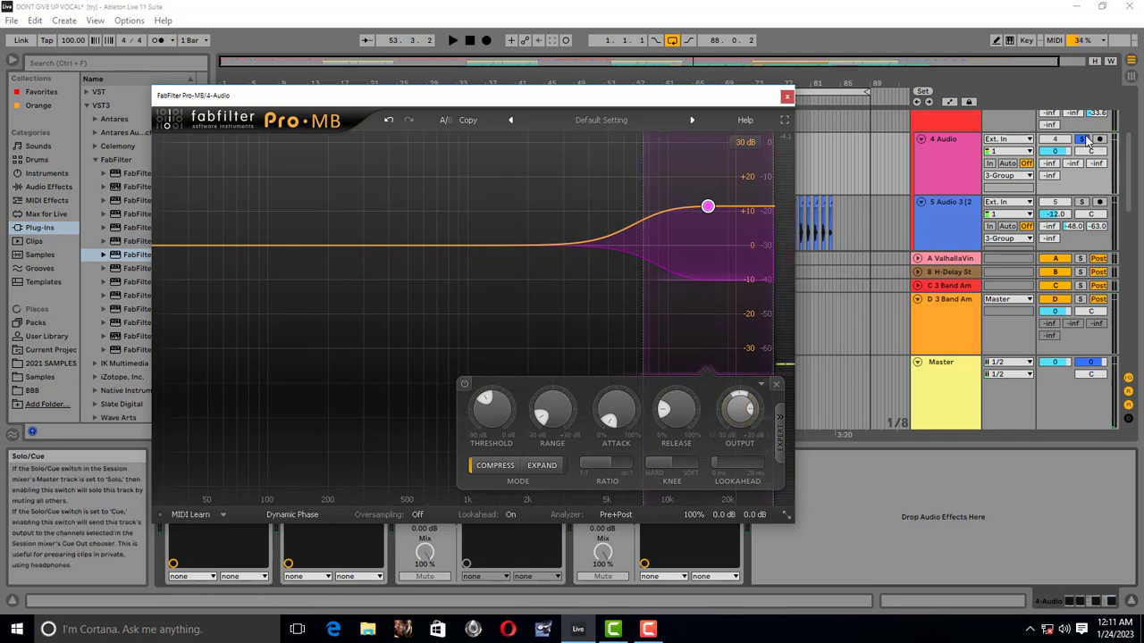
key("space")
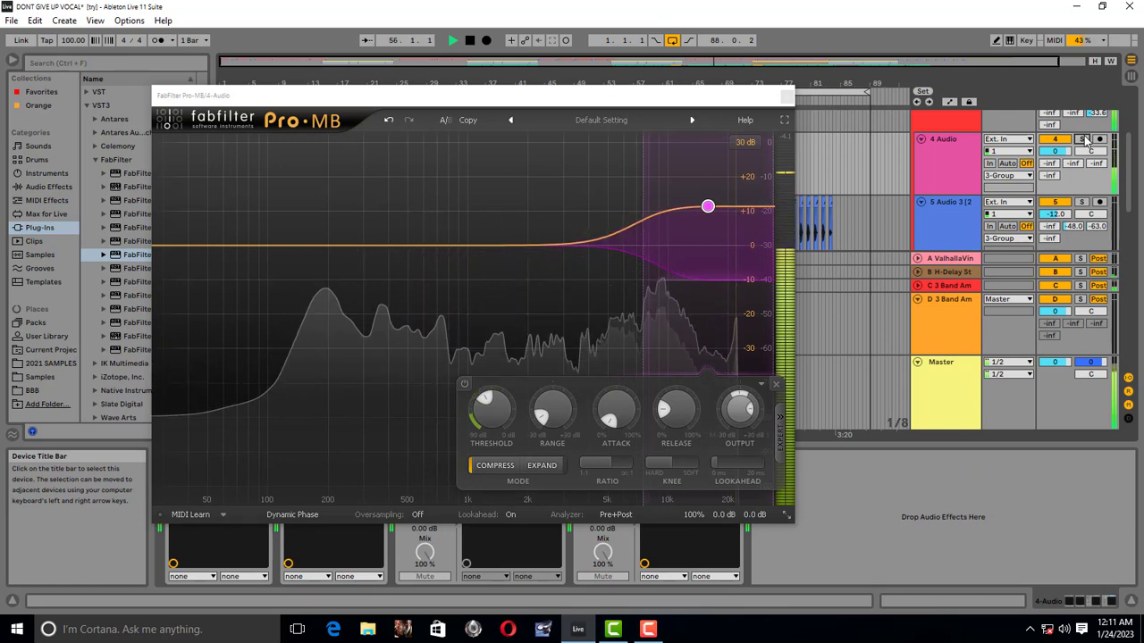
key("space")
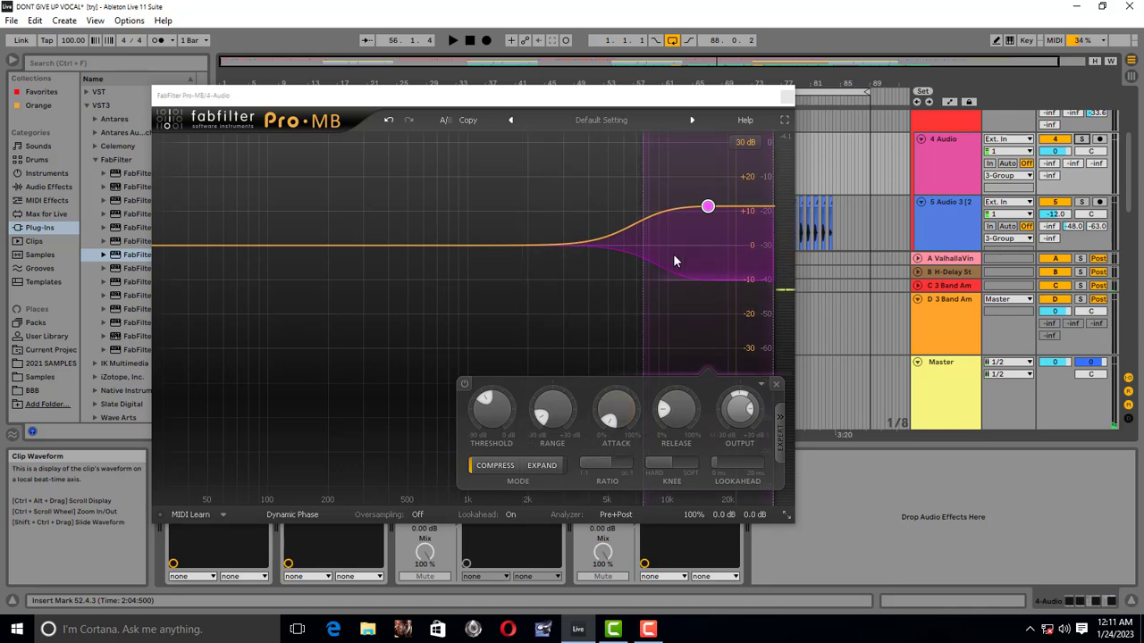
Step: Lower Band 1's output level to +8.87 dB and play it within the full mix
left_click(708, 208)
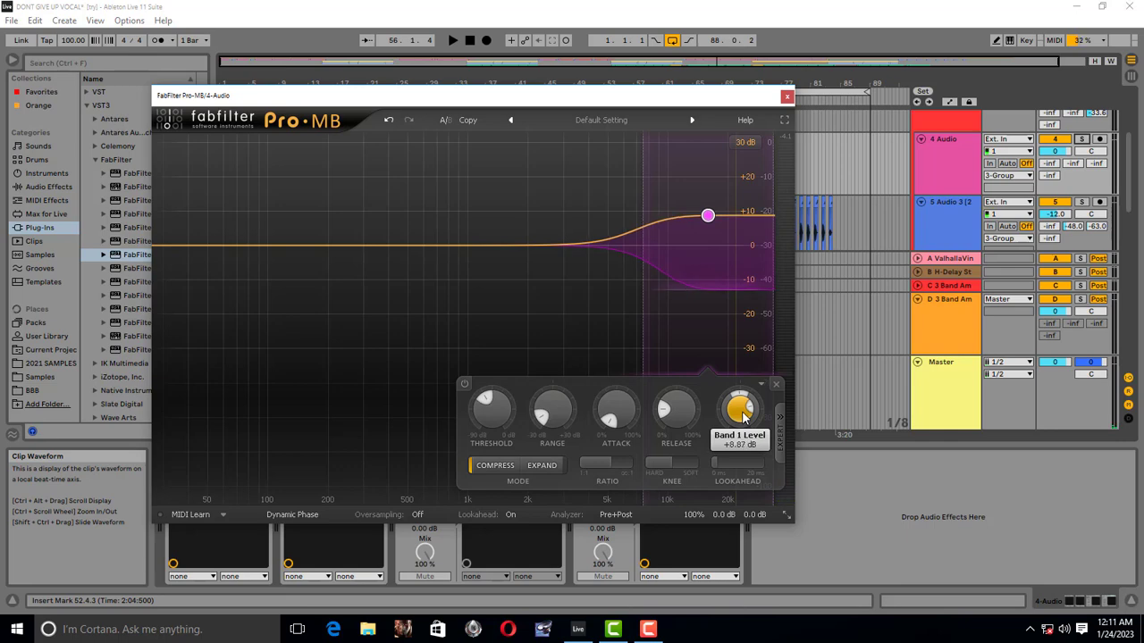
key("space")
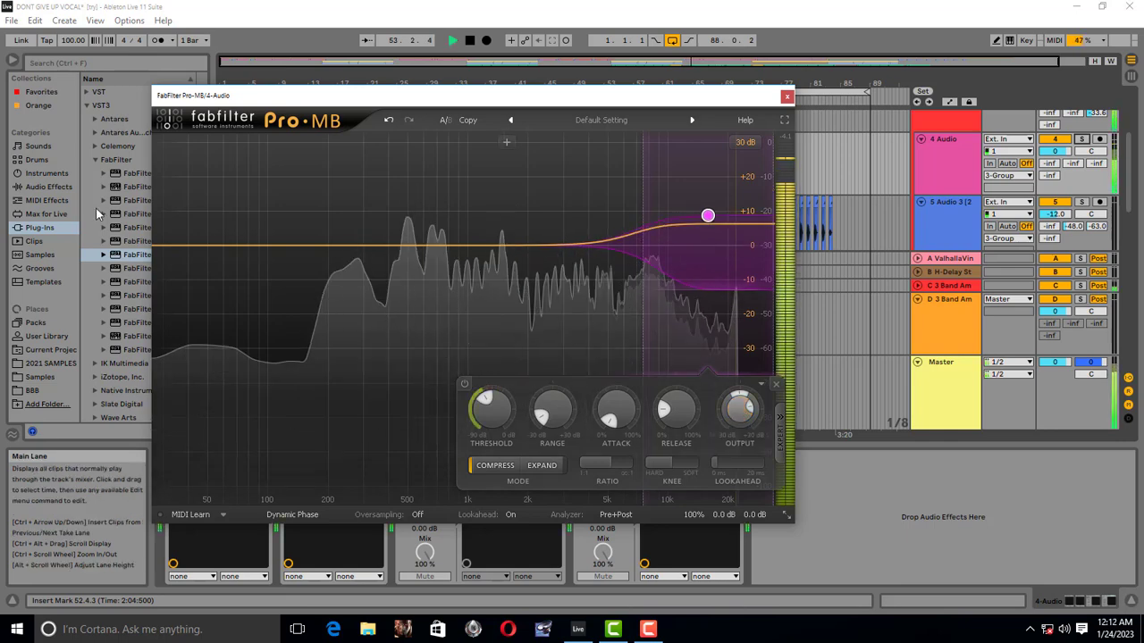
key("space")
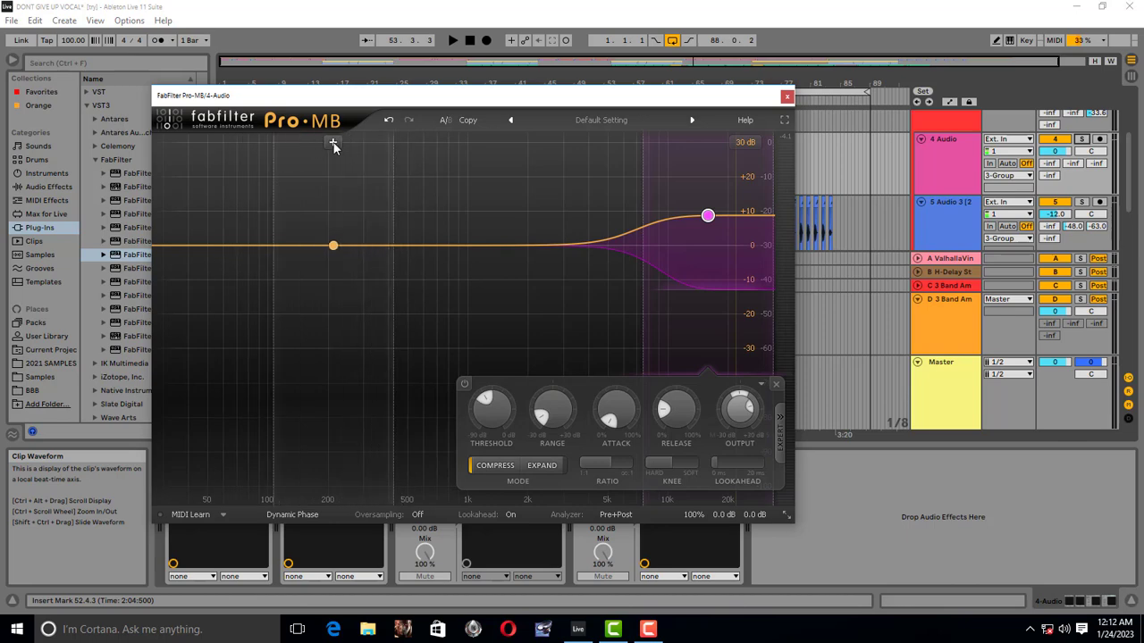
Step: Add a low-mid band at about 235 Hz with a level of -2.50 dB and play it in the mix
left_click(333, 143)
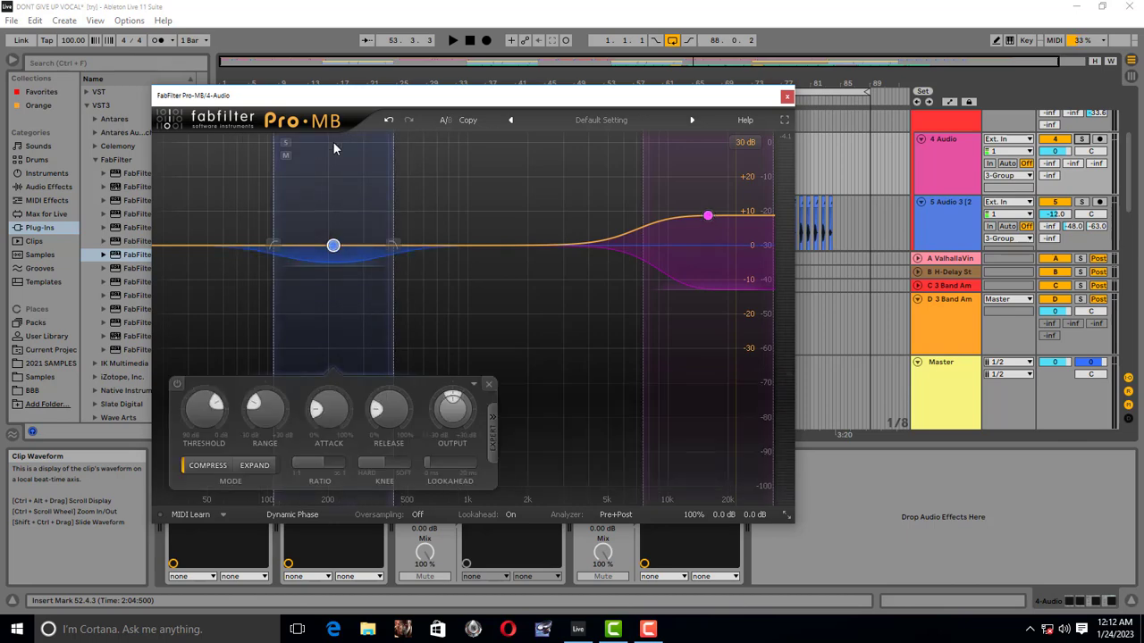
left_click_drag(335, 229, 341, 253)
key("space")
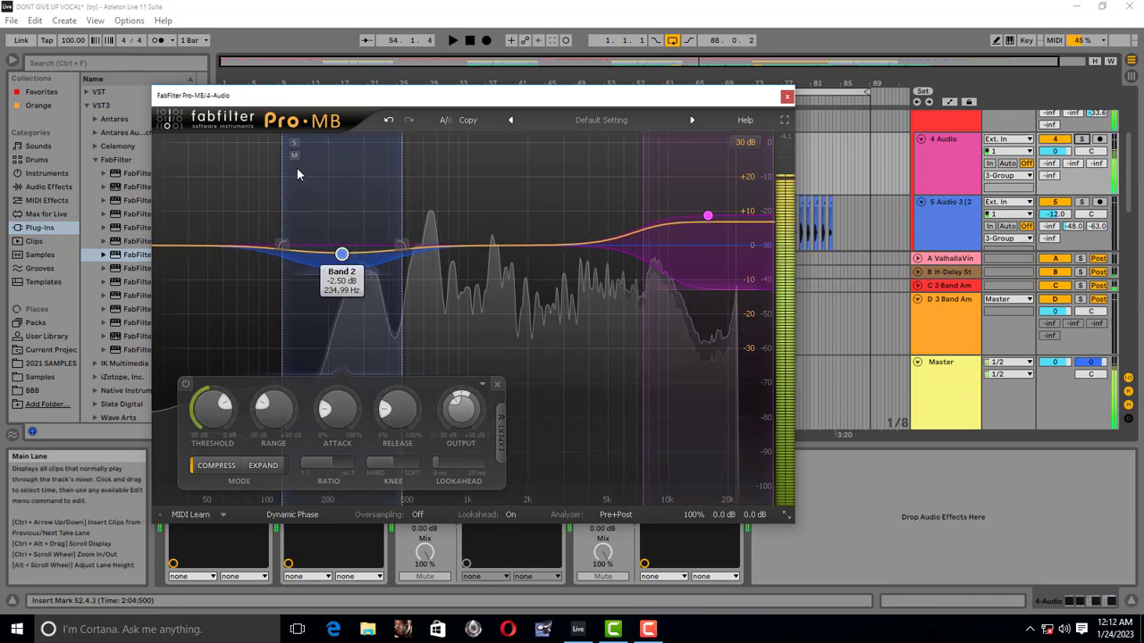
key("space")
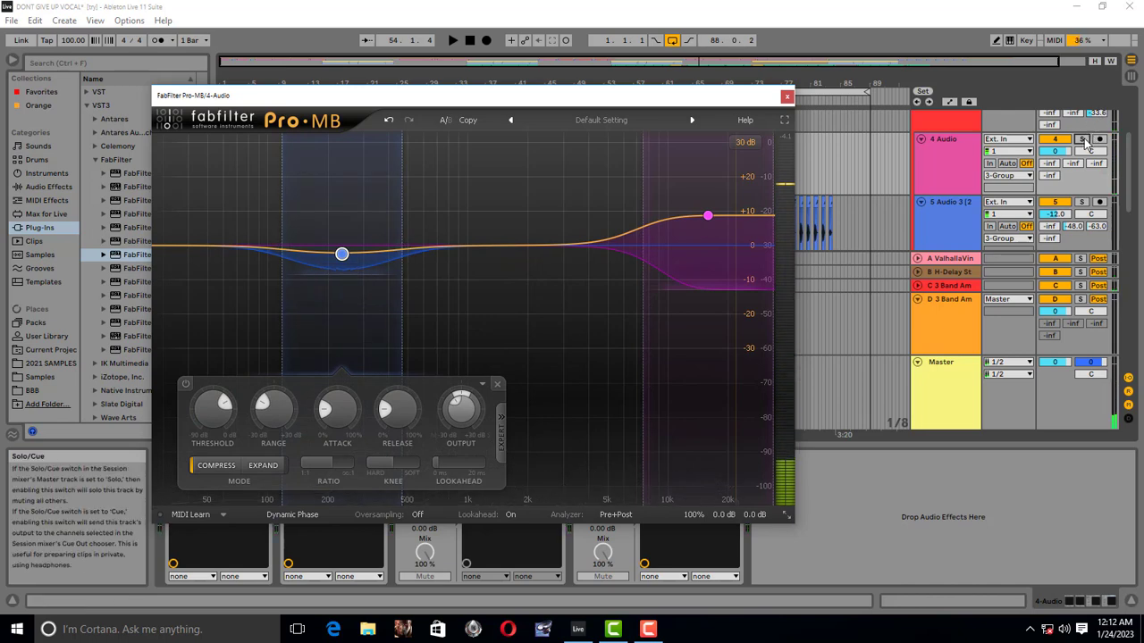
Step: Solo the 4 Audio track, raise Band 2 to +13.75 dB at 209.40 Hz, and audition the band in isolation
left_click(1082, 140)
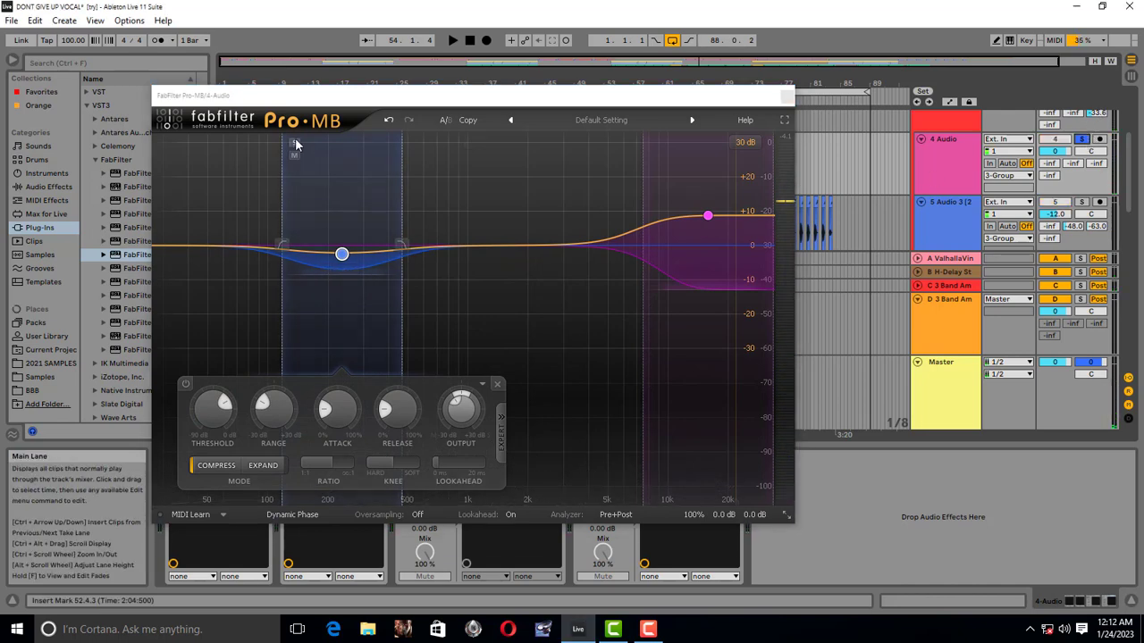
left_click(295, 143)
left_click_drag(343, 261, 331, 198)
key("space")
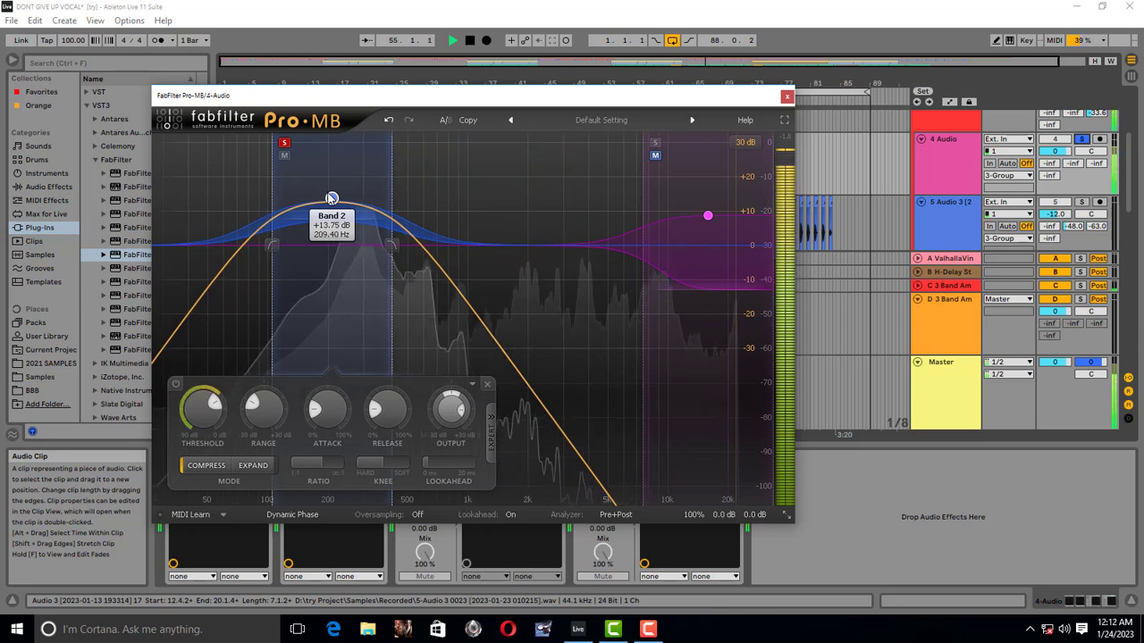
key("space")
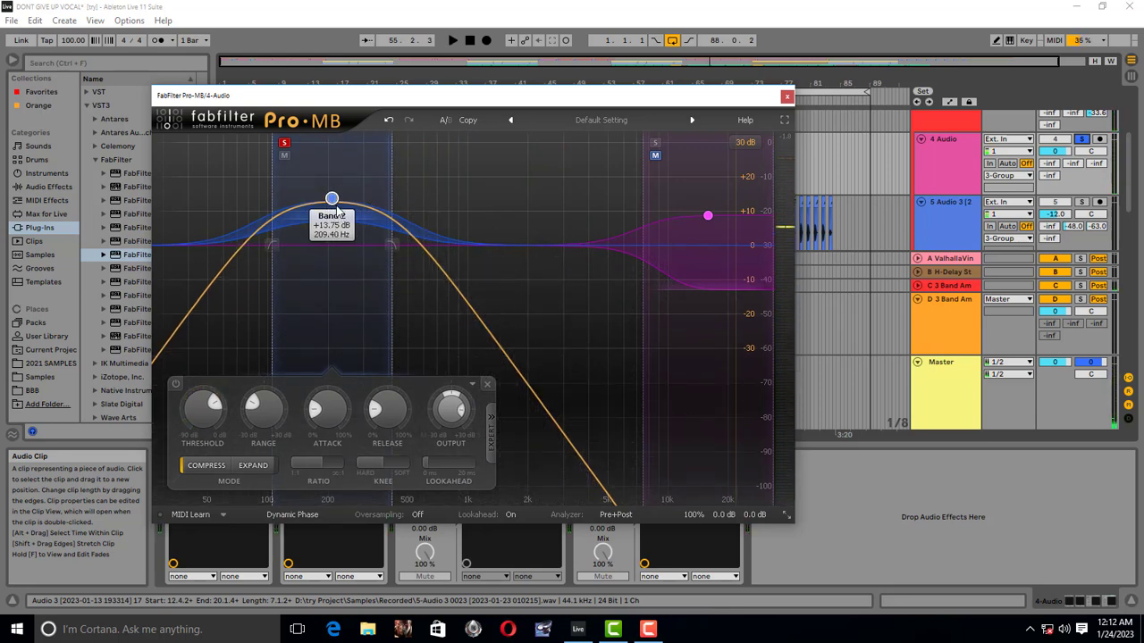
left_click(284, 146)
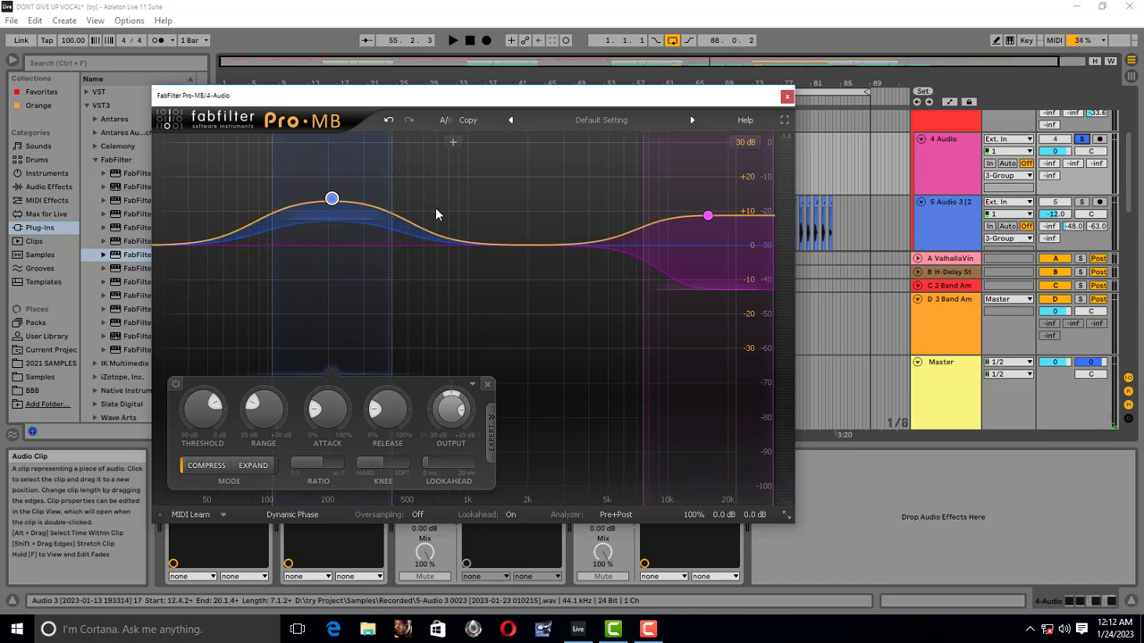
Step: Set Band 2's threshold to -33.74 dB and its output level to +7.49 dB while listening to the soloed vocal
mouse_move(215, 419)
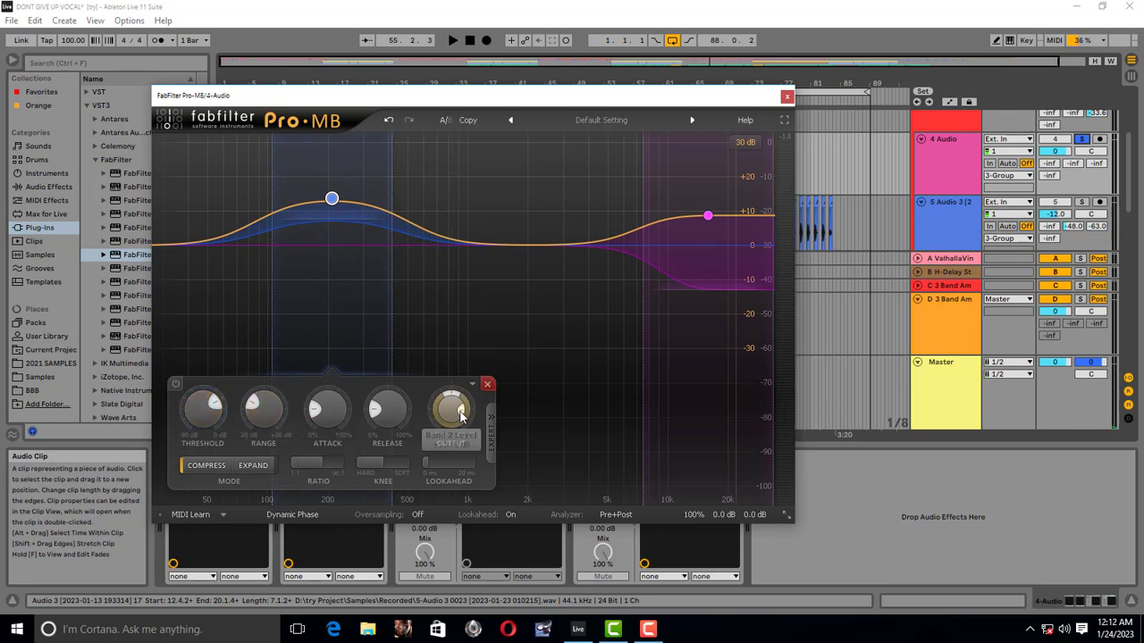
scroll(452, 409, "down", 5)
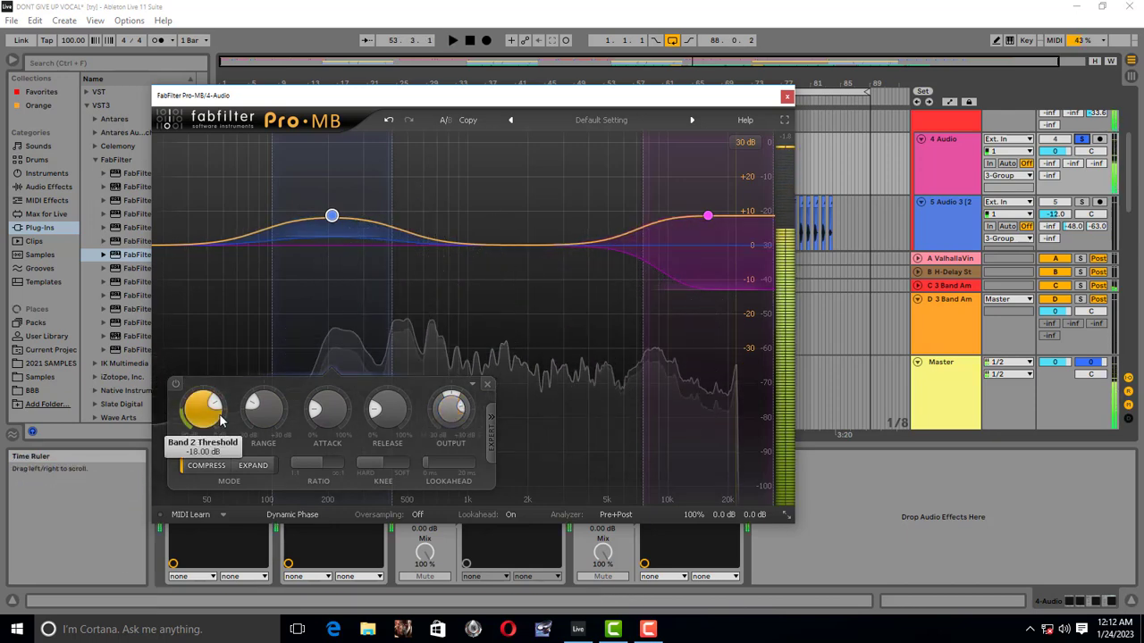
scroll(202, 402, "down", 5)
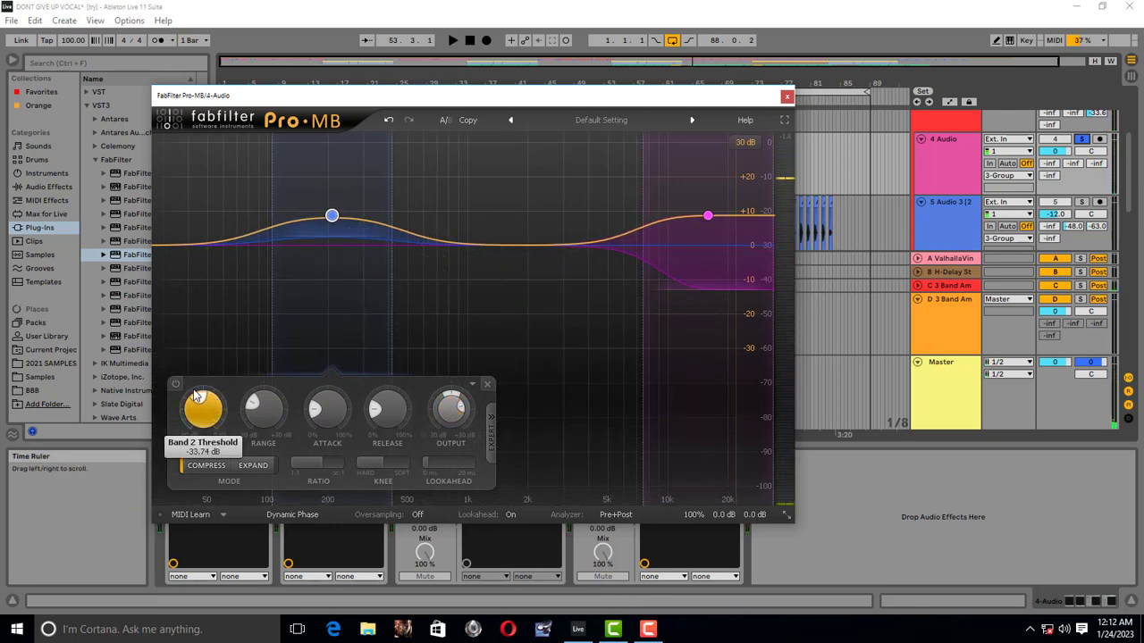
key("space")
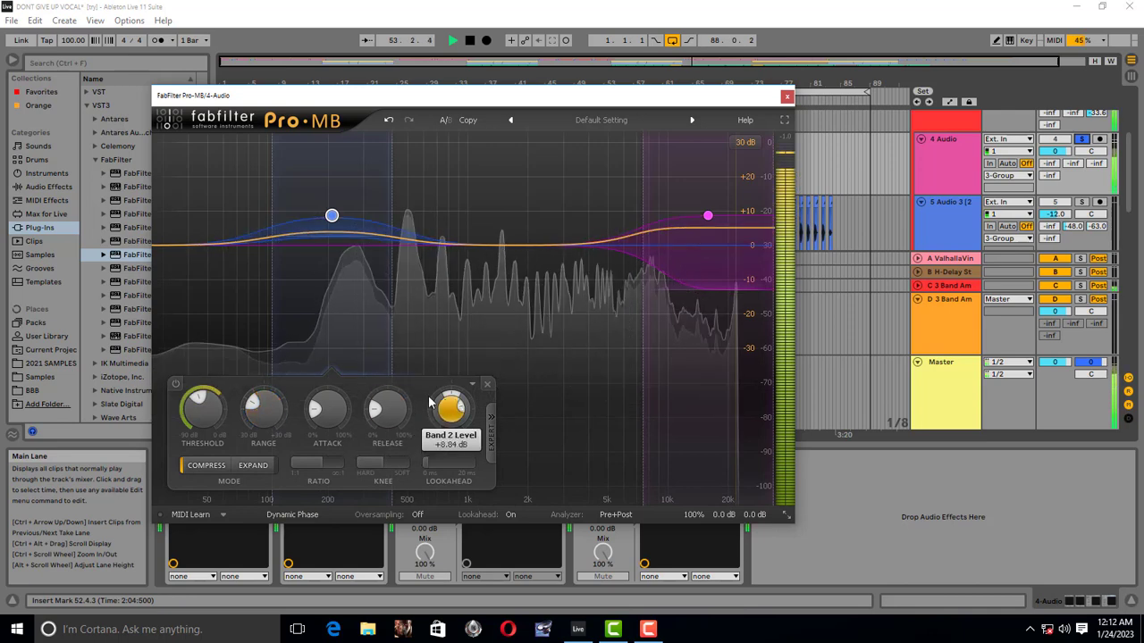
mouse_move(454, 408)
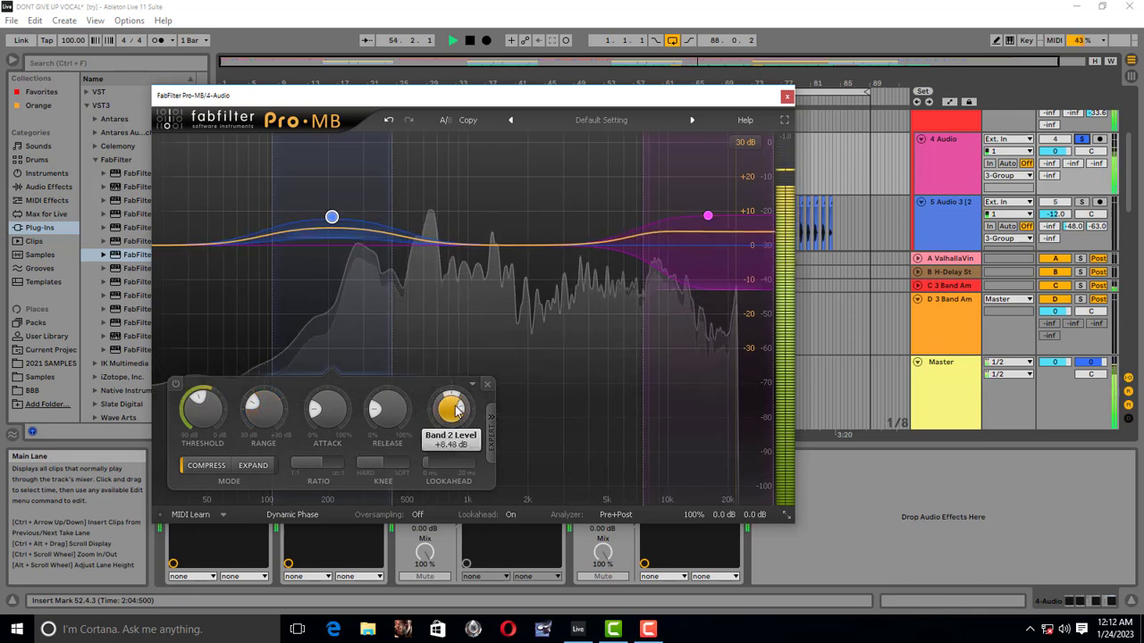
scroll(453, 408, "down", 2)
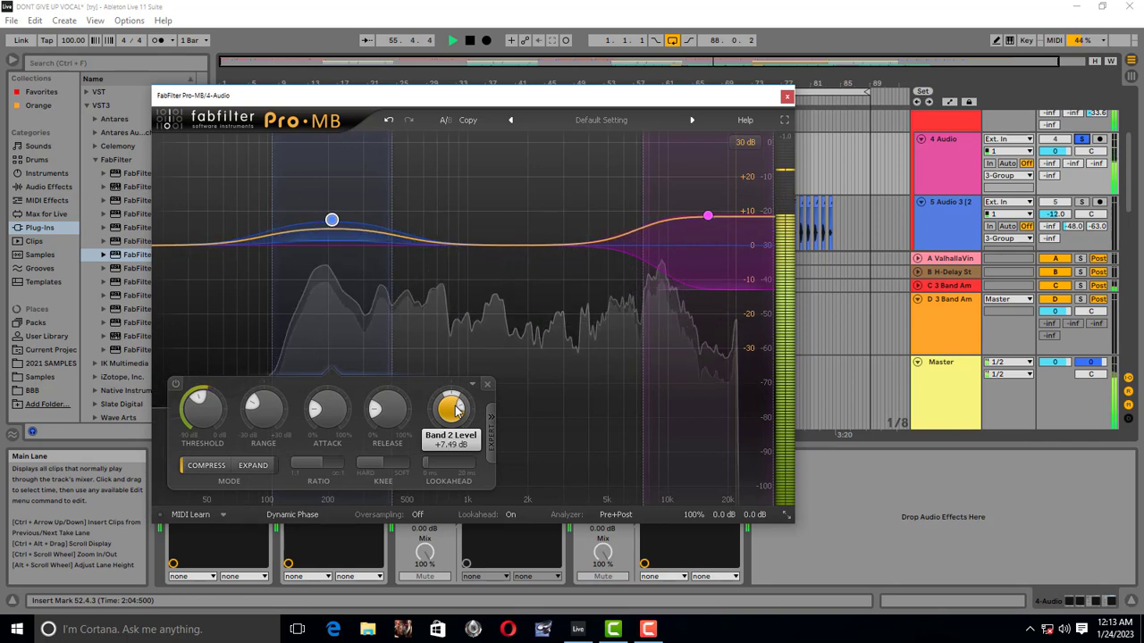
Step: Unsolo the 4 Audio track and check the Band 2 boost in the full mix
key("space")
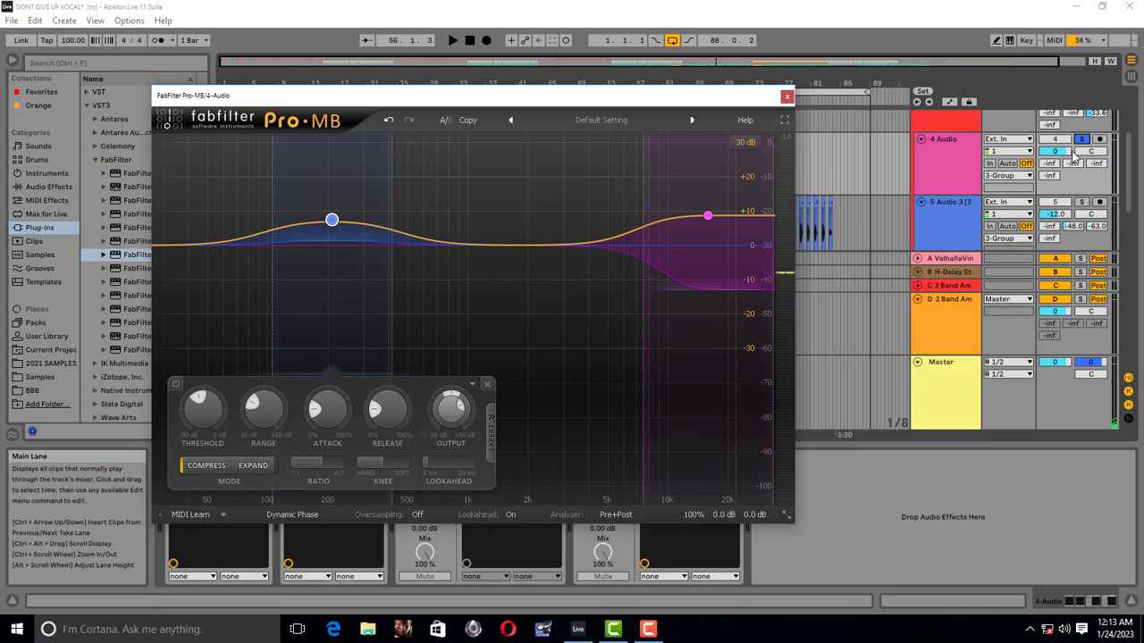
key("space")
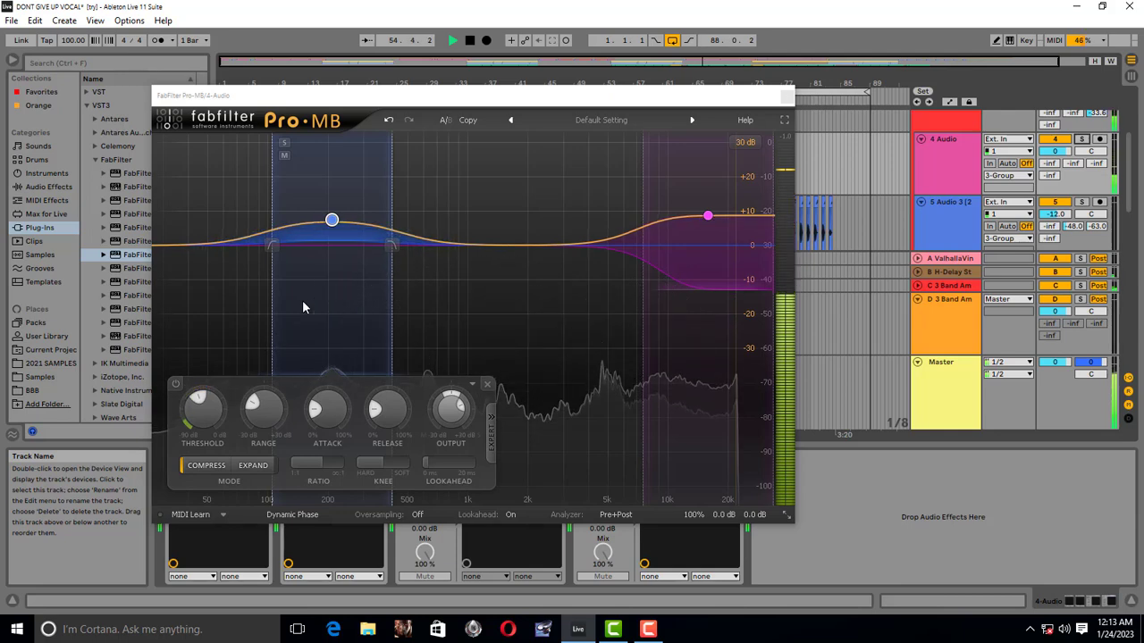
key("space")
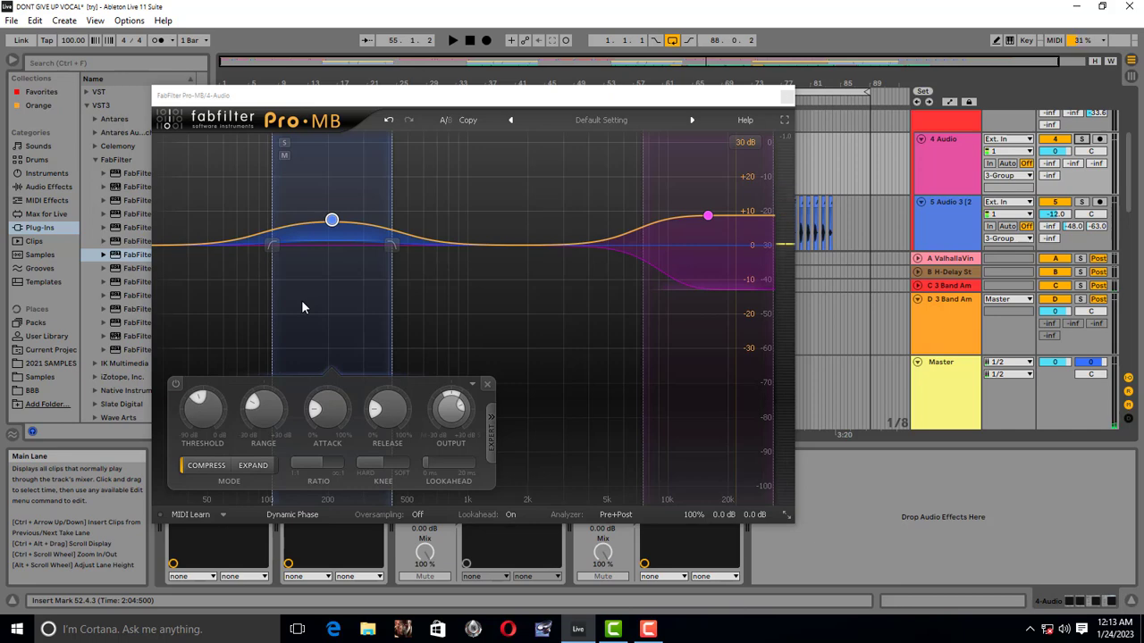
Step: Add Band 3 at 1426 Hz, solo it, and raise its level to +10.63 dB during playback
left_click(498, 246)
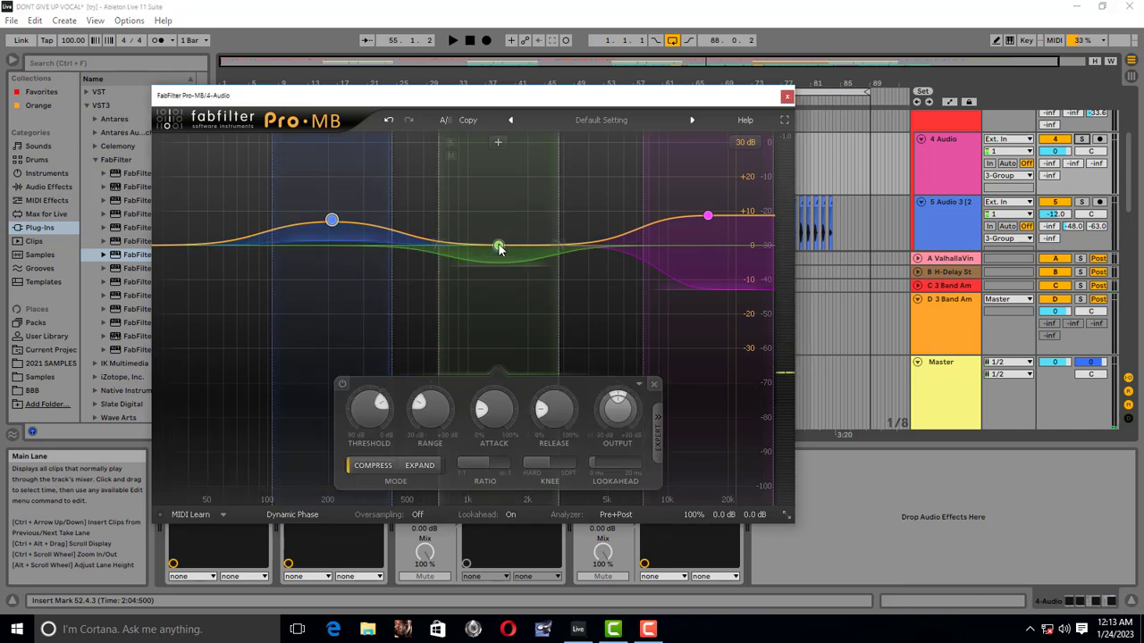
key("space")
left_click(450, 143)
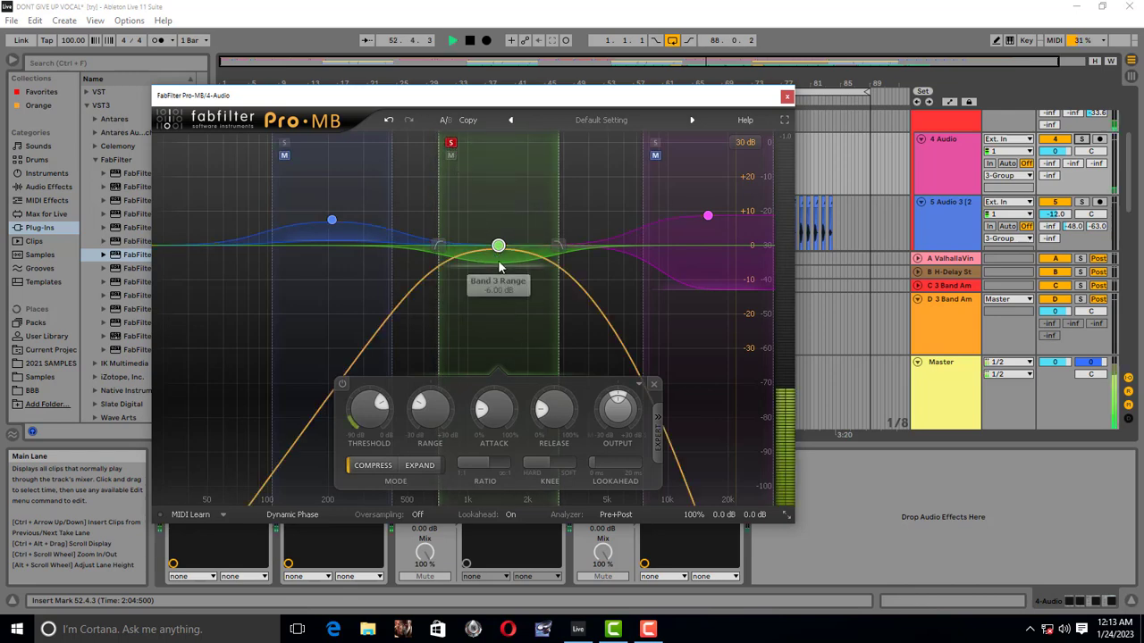
key("space")
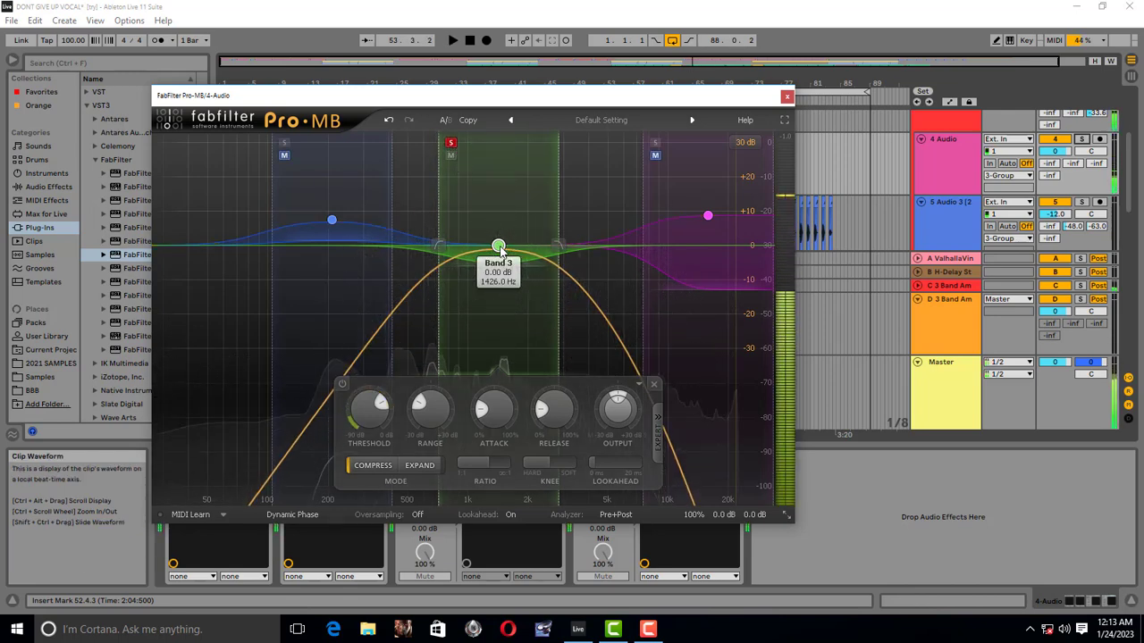
left_click_drag(499, 247, 498, 212)
key("space")
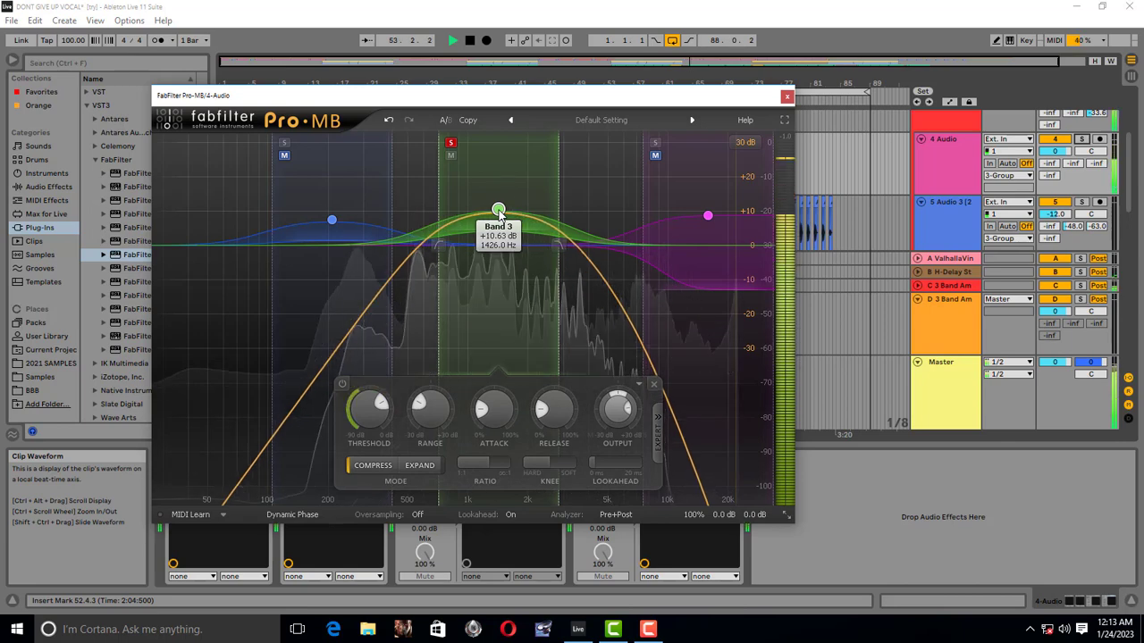
Step: Unsolo Band 3, then set its level to +1.64 dB and its threshold to -28.84 dB while checking playback
key("space")
left_click(451, 143)
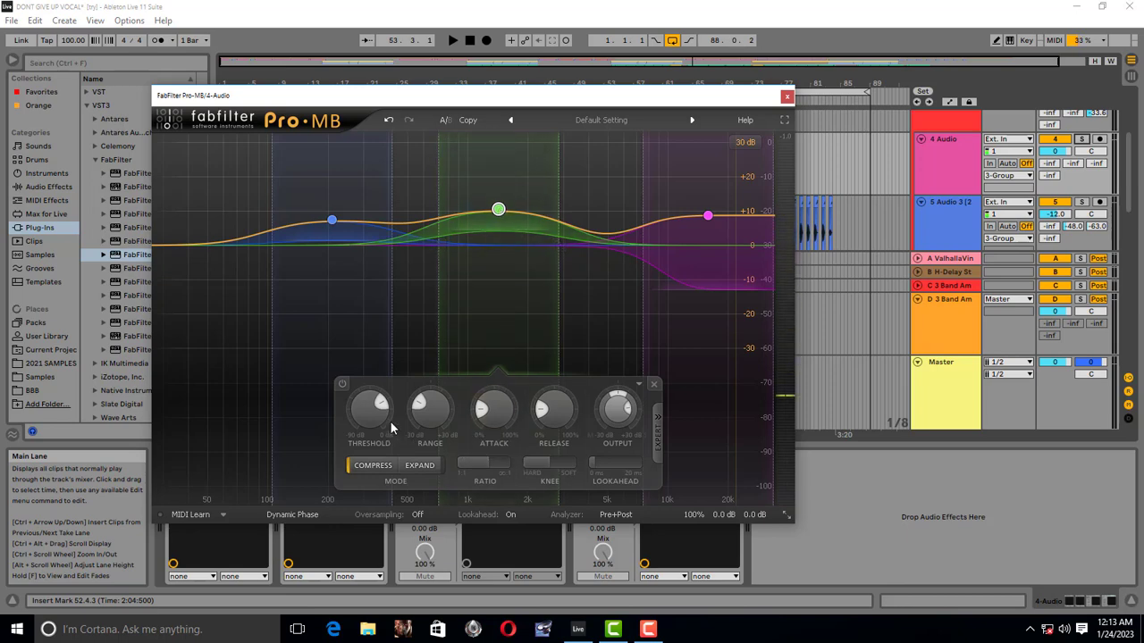
scroll(625, 418, "down", 10)
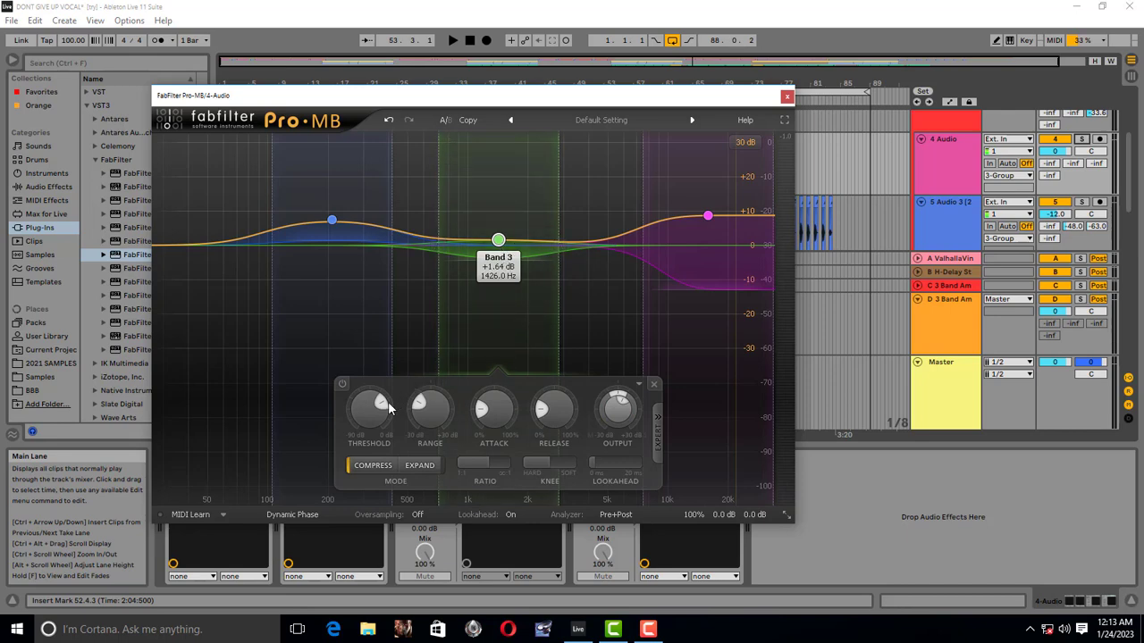
key("space")
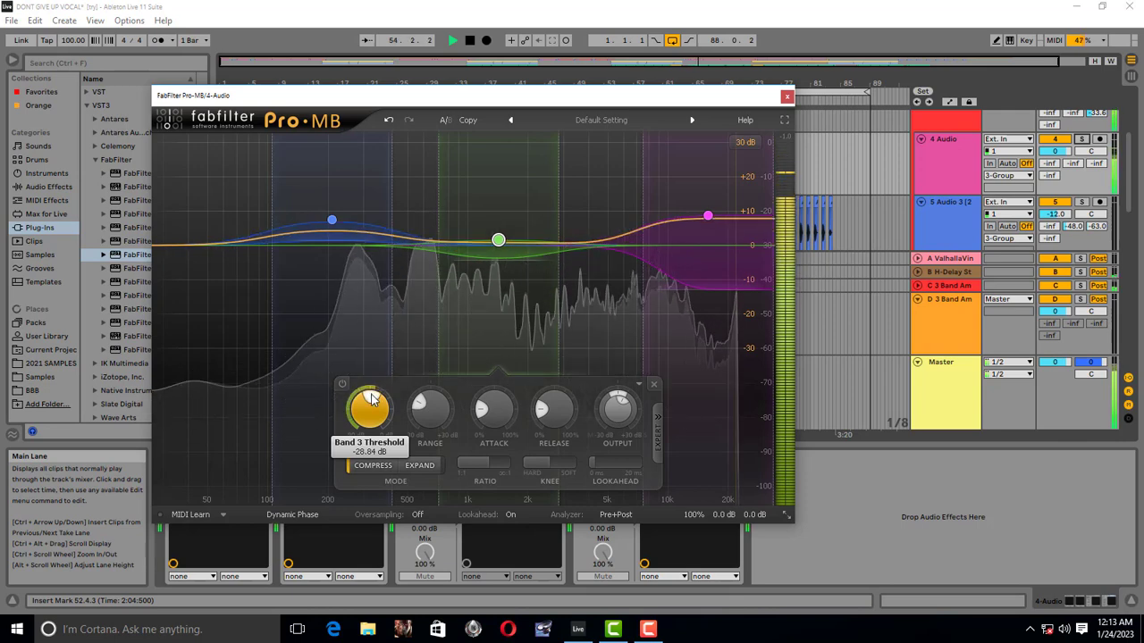
key("space")
Step: Audition the three Pro-MB bands together on the vocal in the mix and close the plug-in window
left_click(347, 240)
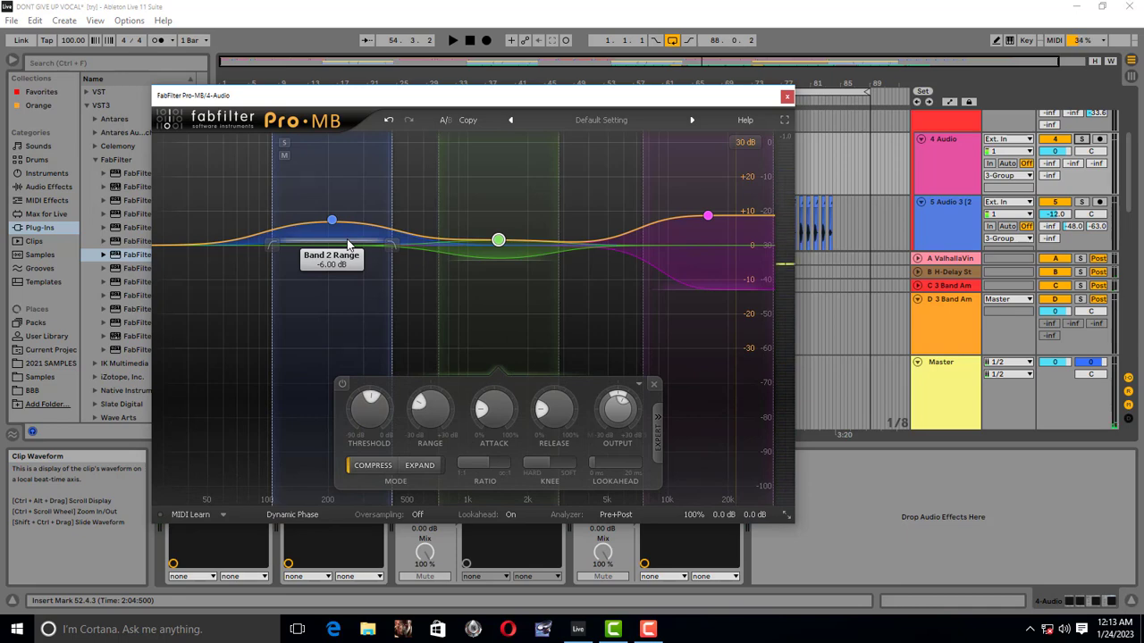
key("space")
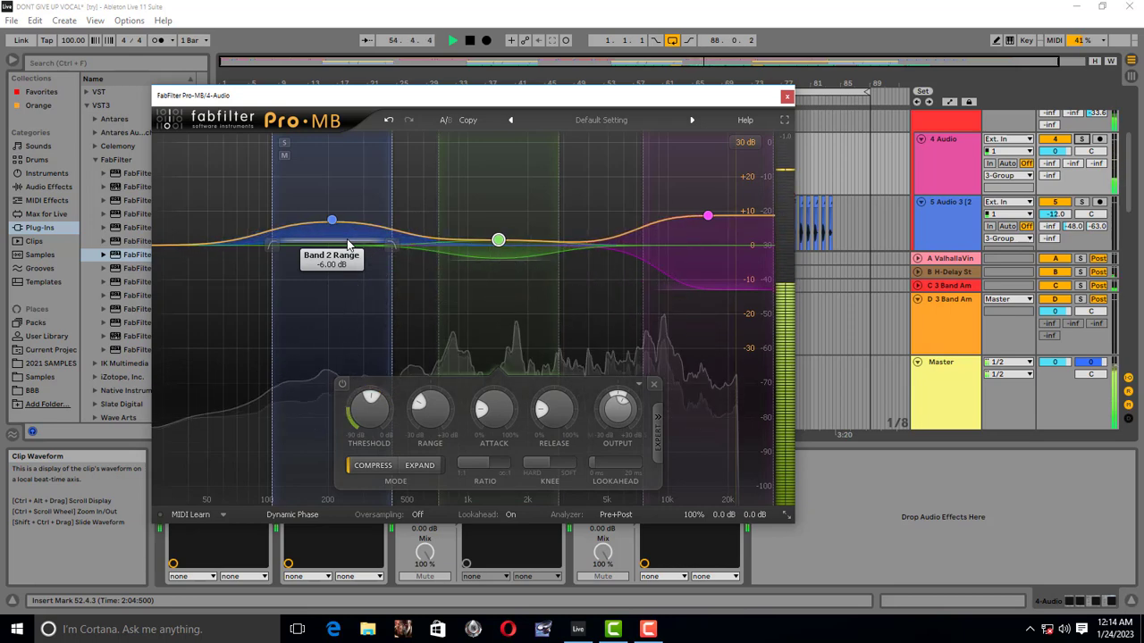
key("space")
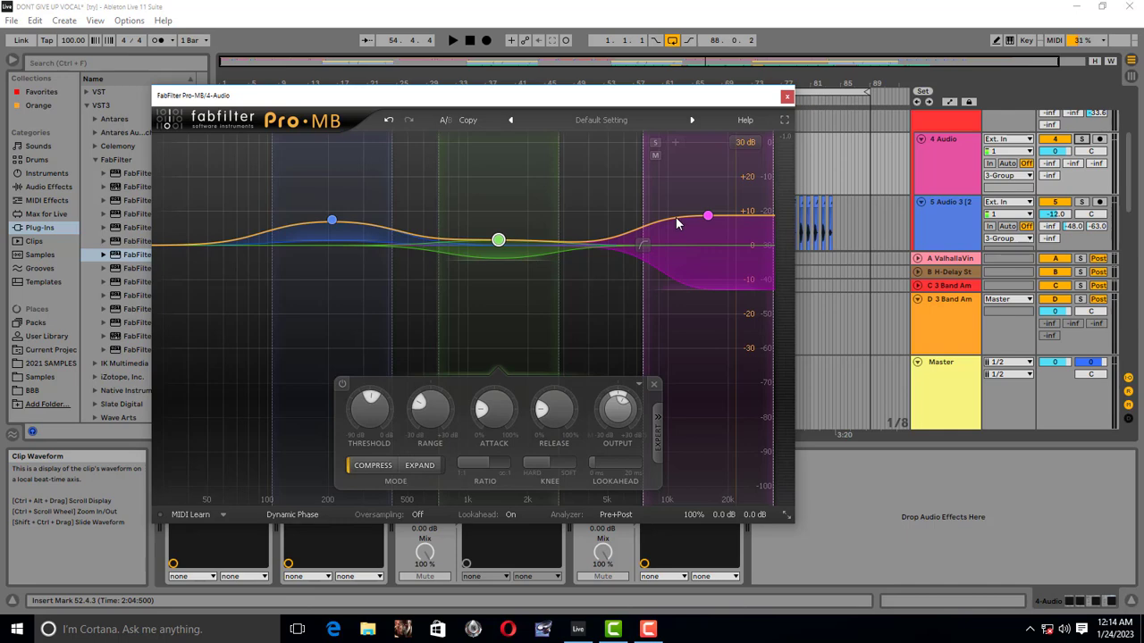
left_click(787, 96)
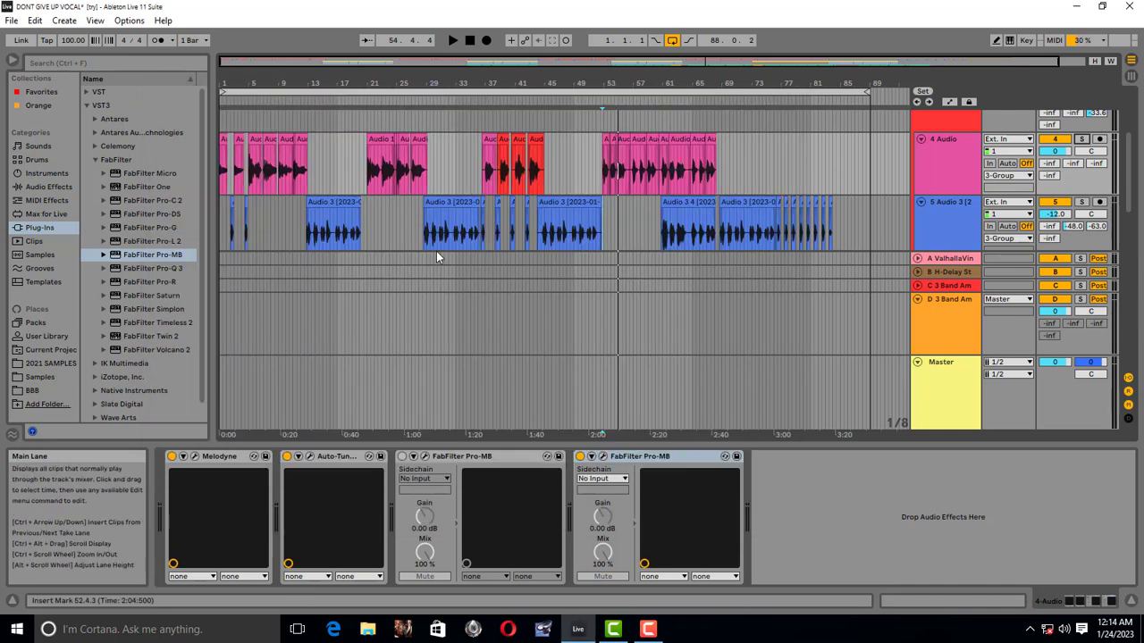